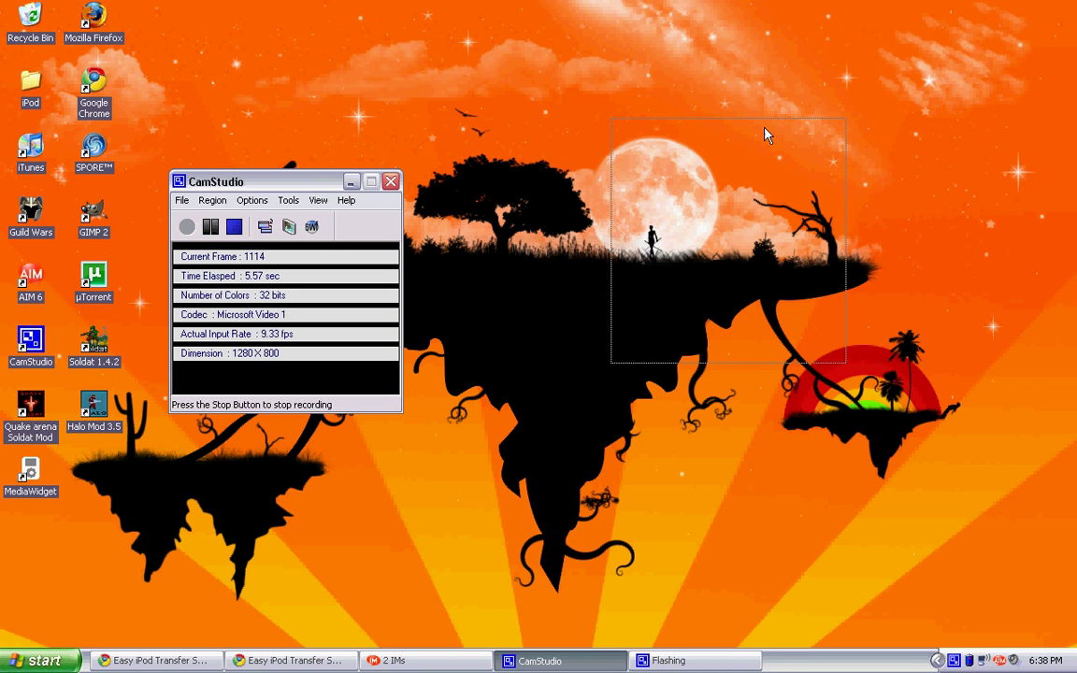
Move the CamStudio window right and place the MediaWidget shortcut in the middle of the desktop
mouse_move(765, 136)
left_mouse_down()
mouse_move(842, 123)
mouse_move(921, 137)
mouse_move(997, 132)
mouse_move(978, 145)
left_mouse_up()
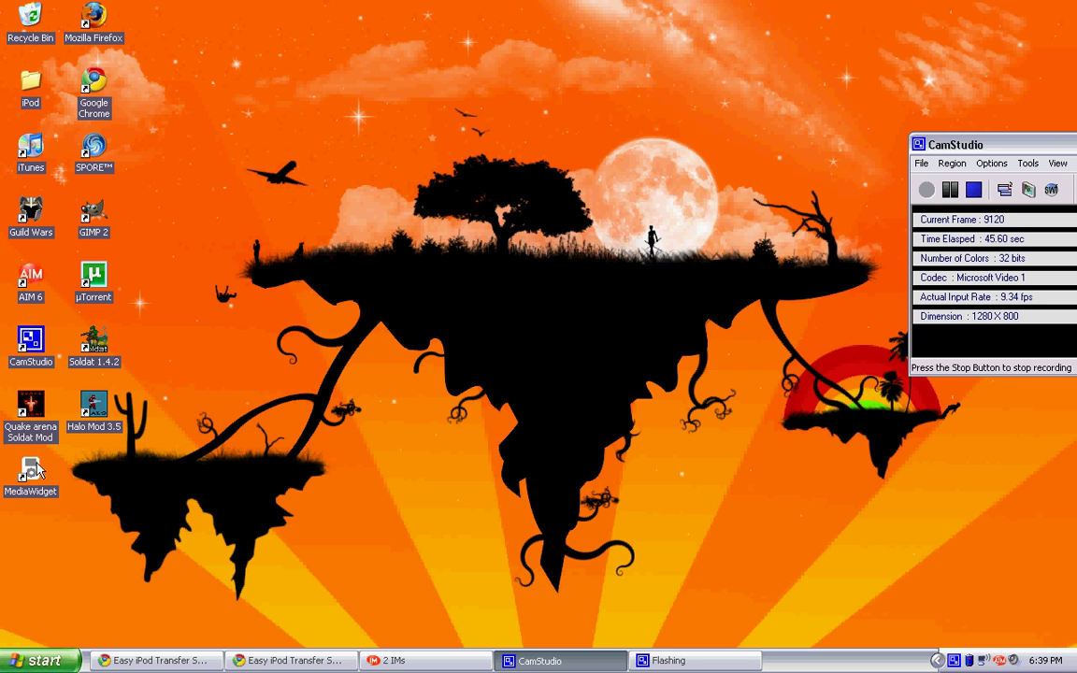
mouse_move(31, 474)
left_mouse_down()
mouse_move(473, 278)
mouse_move(503, 240)
left_mouse_up()
mouse_move(426, 260)
left_mouse_down()
mouse_move(462, 271)
mouse_move(505, 187)
mouse_move(542, 393)
left_mouse_up()
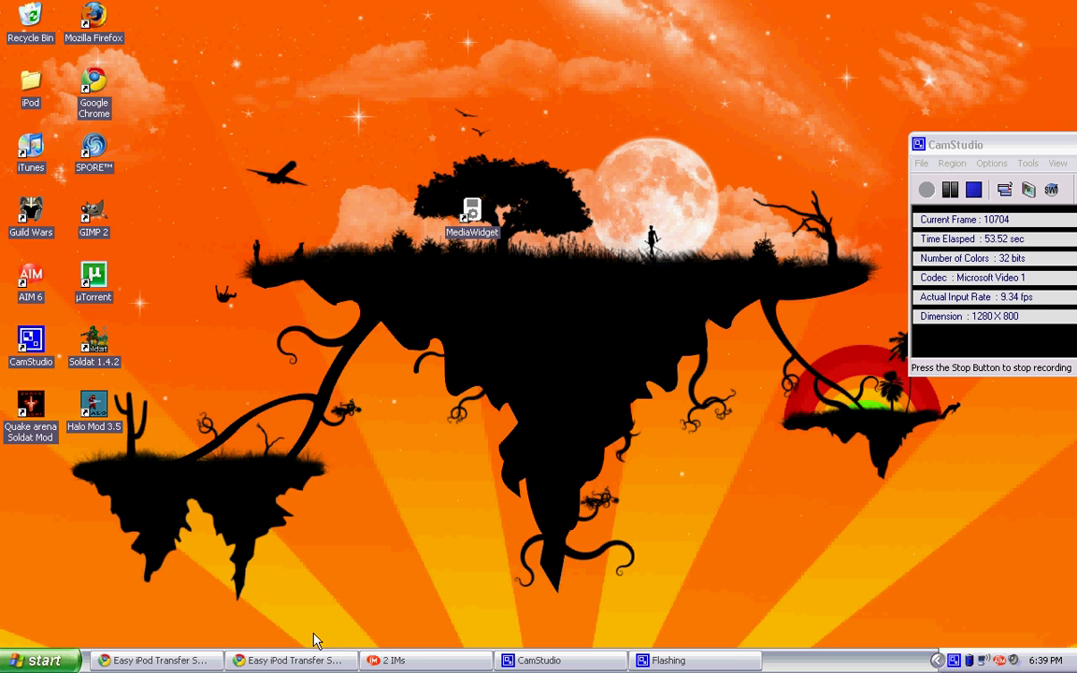
left_click(292, 660)
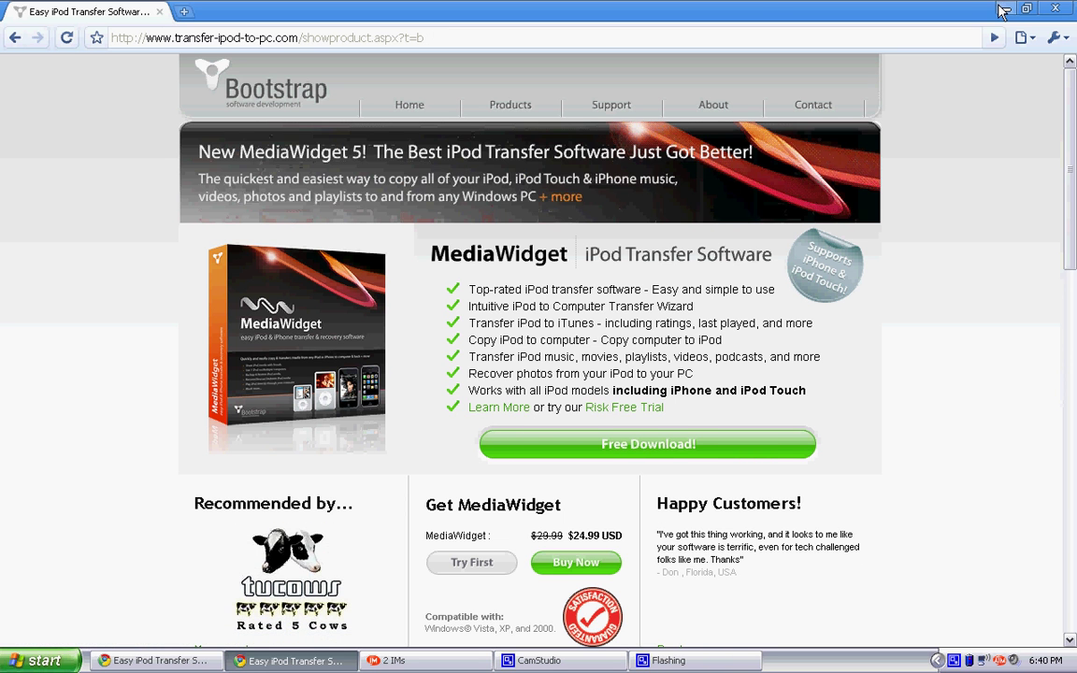
left_click(1002, 11)
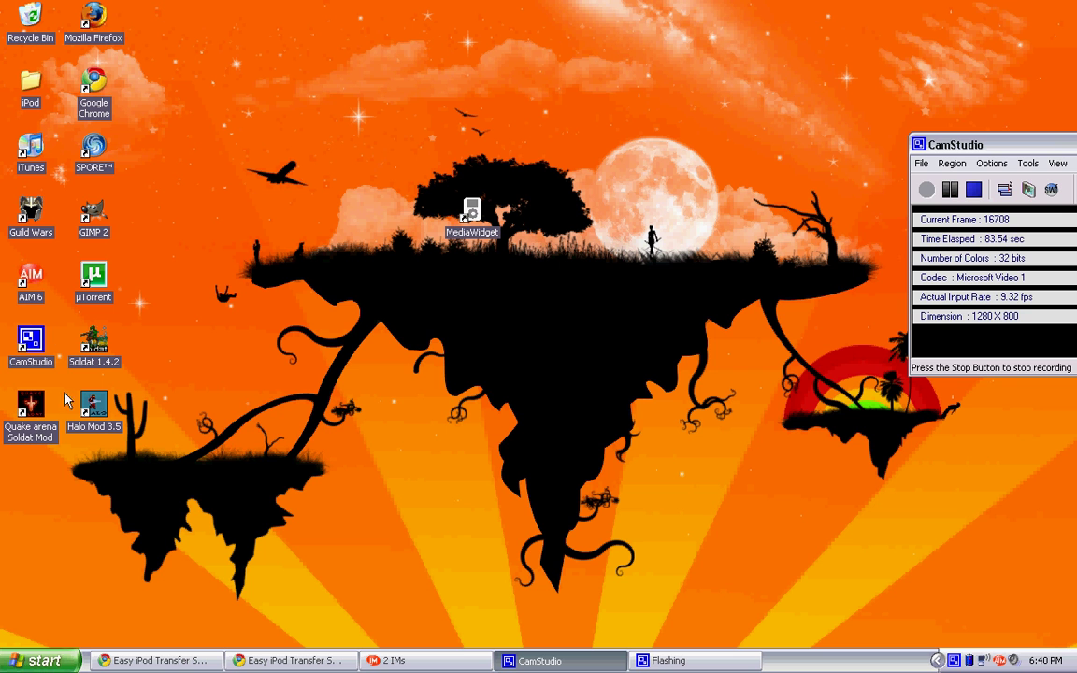
Launch MediaWidget from its desktop shortcut, continue the trial, and cancel the Scanner and Camera Wizard
left_click(474, 213)
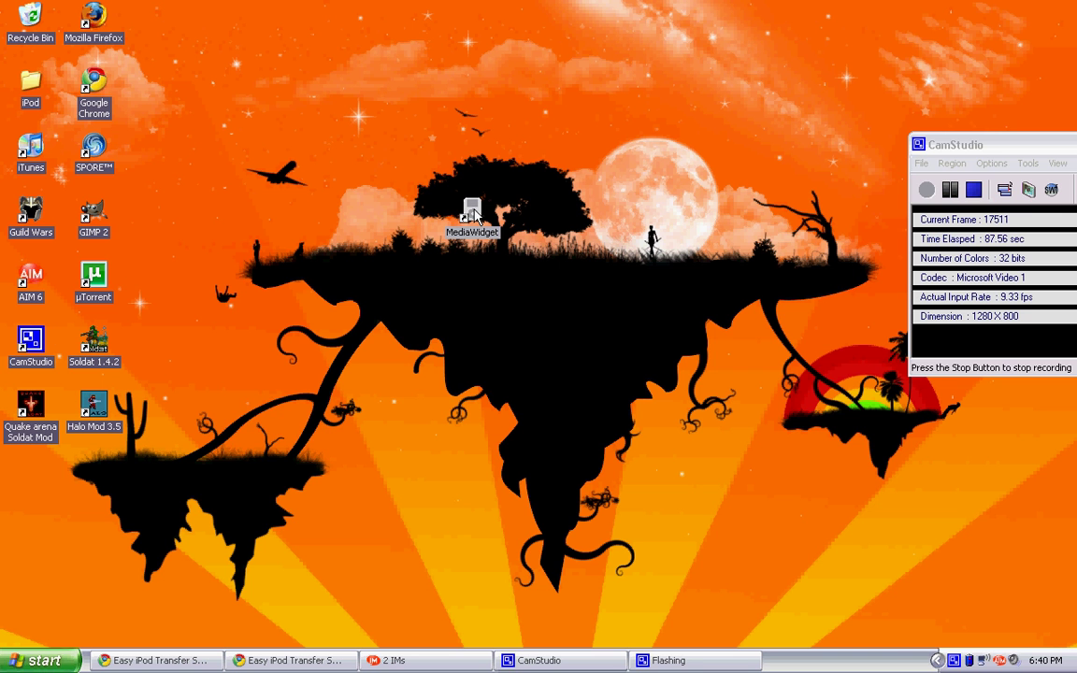
double_click(474, 213)
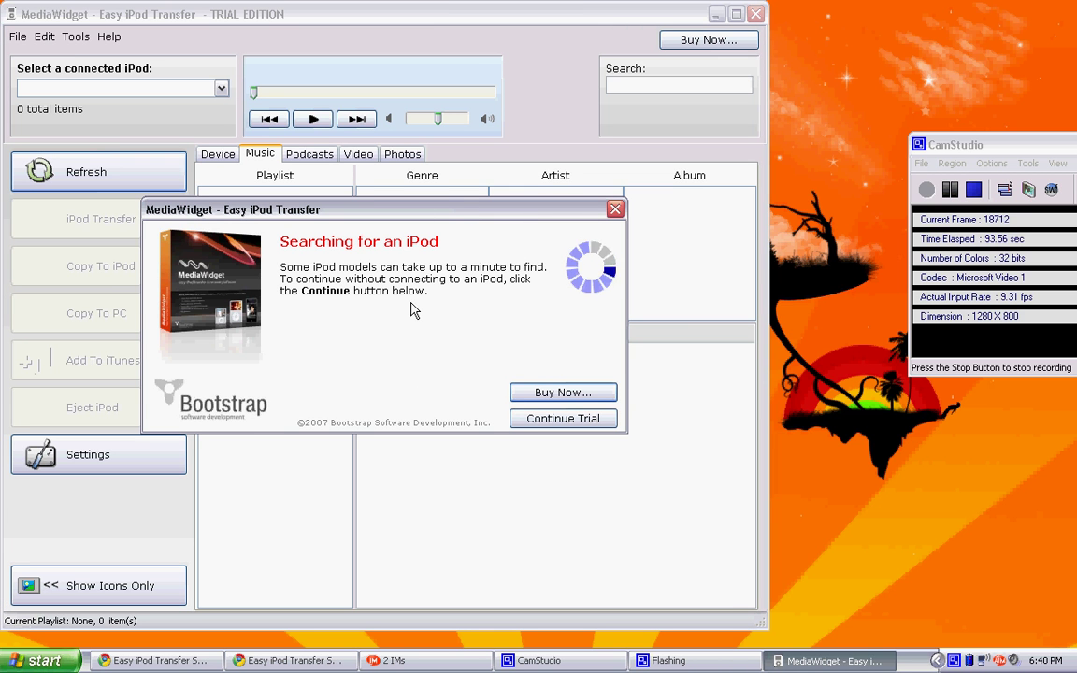
left_click(564, 420)
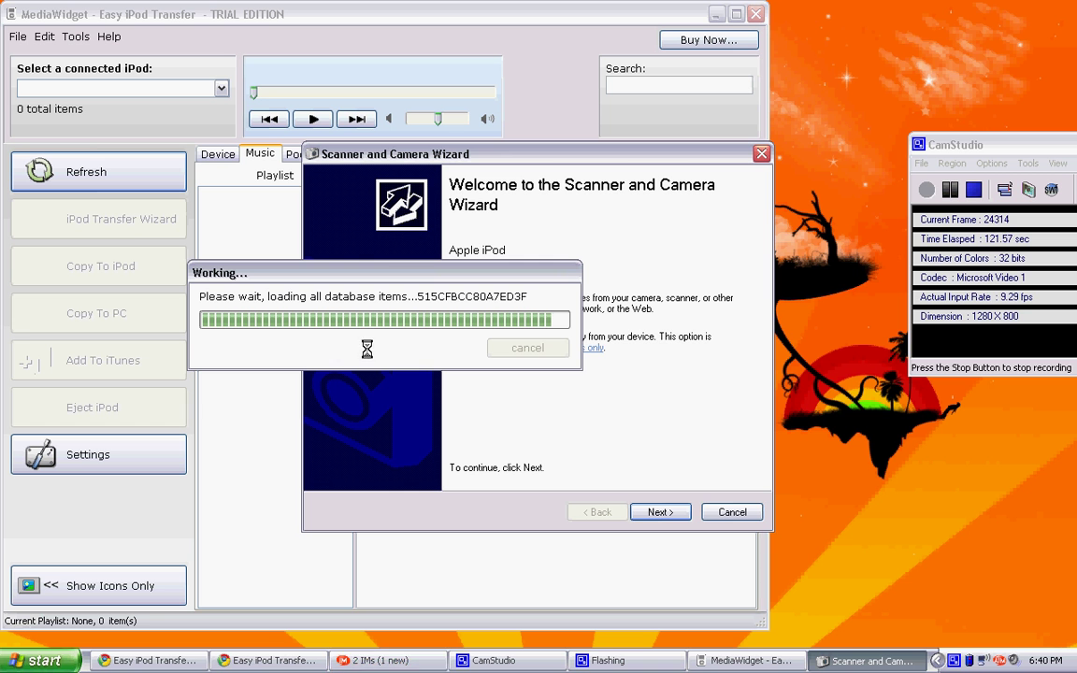
left_click(727, 511)
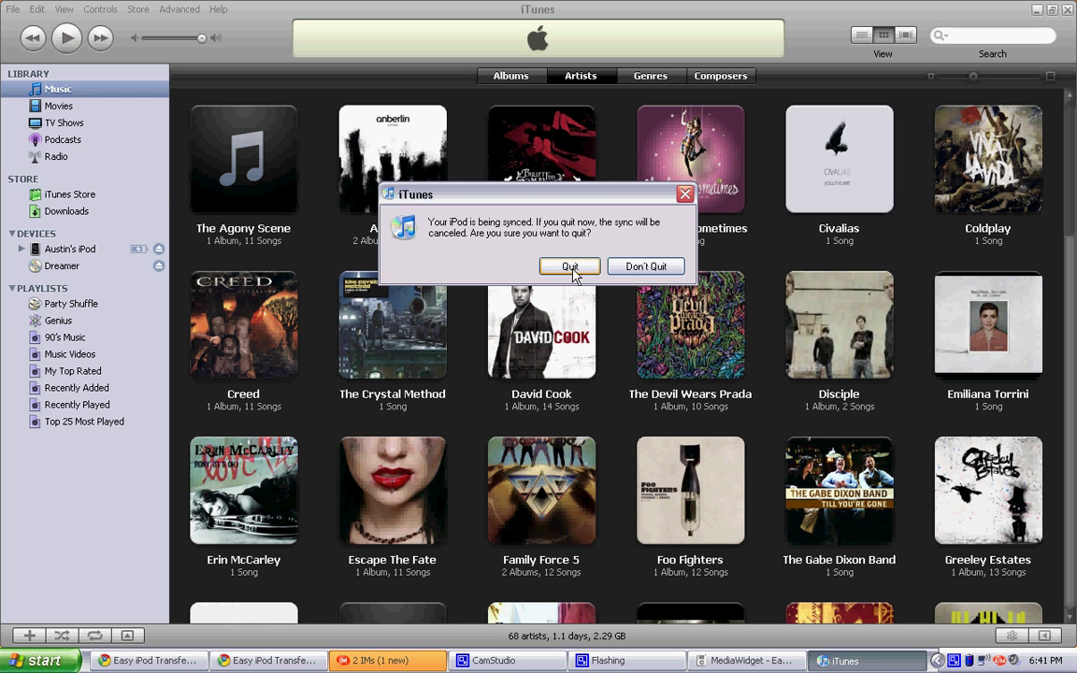
Confirm quitting iTunes despite the running iPod sync
left_click(570, 268)
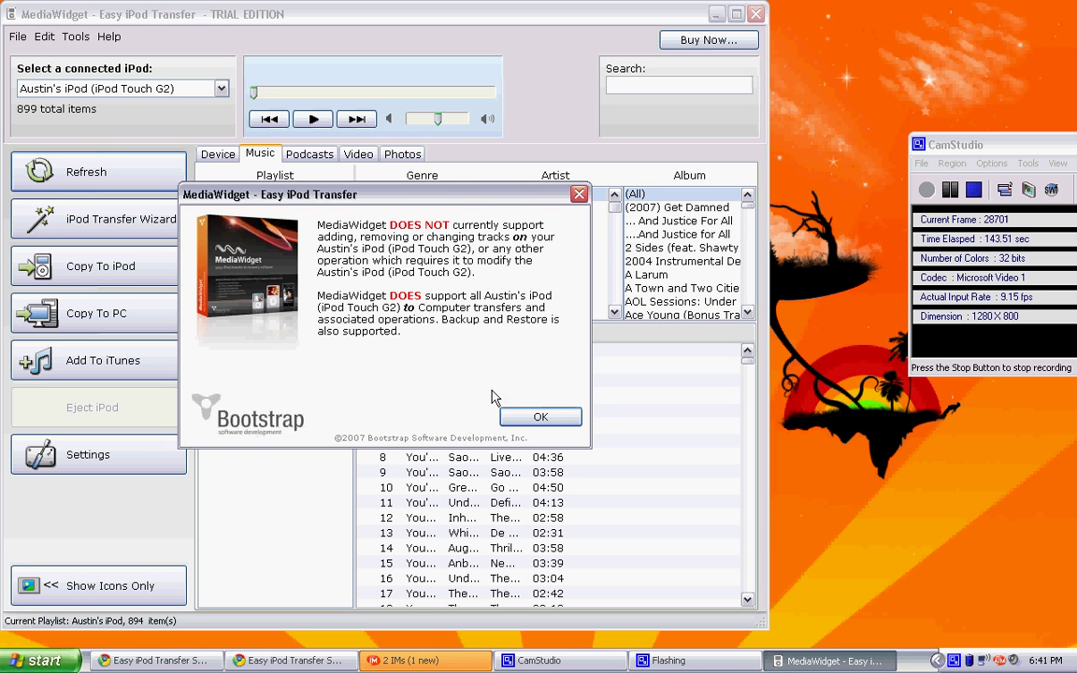
Dismiss the editing notice and attempt Copy To PC, which fails with no tracks selected
left_click(528, 417)
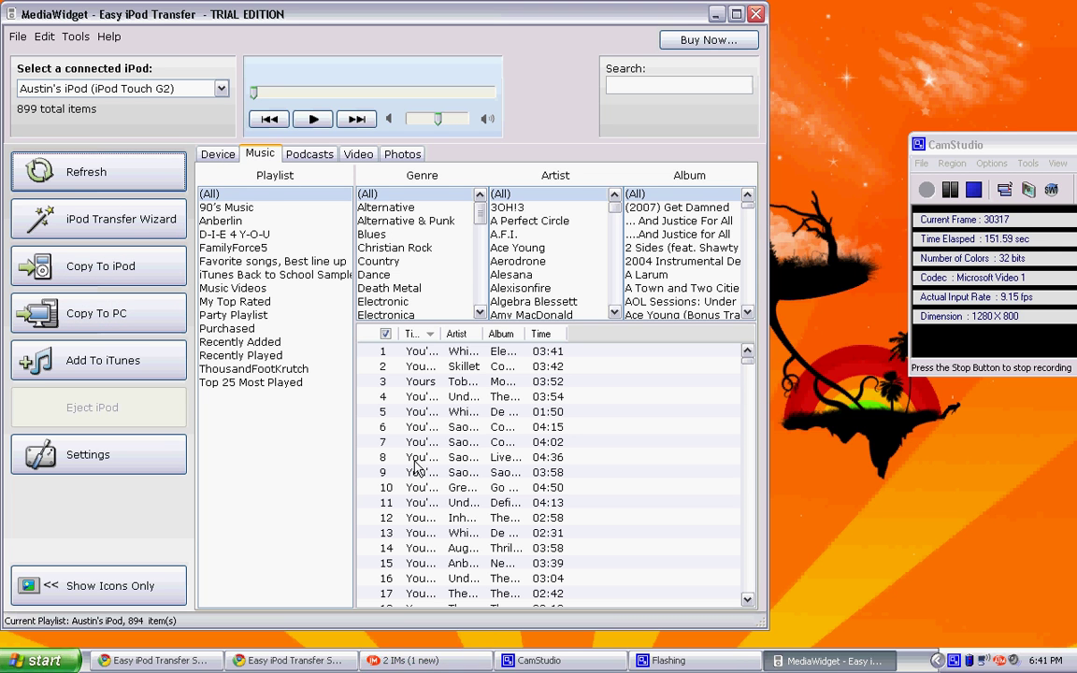
left_click(91, 321)
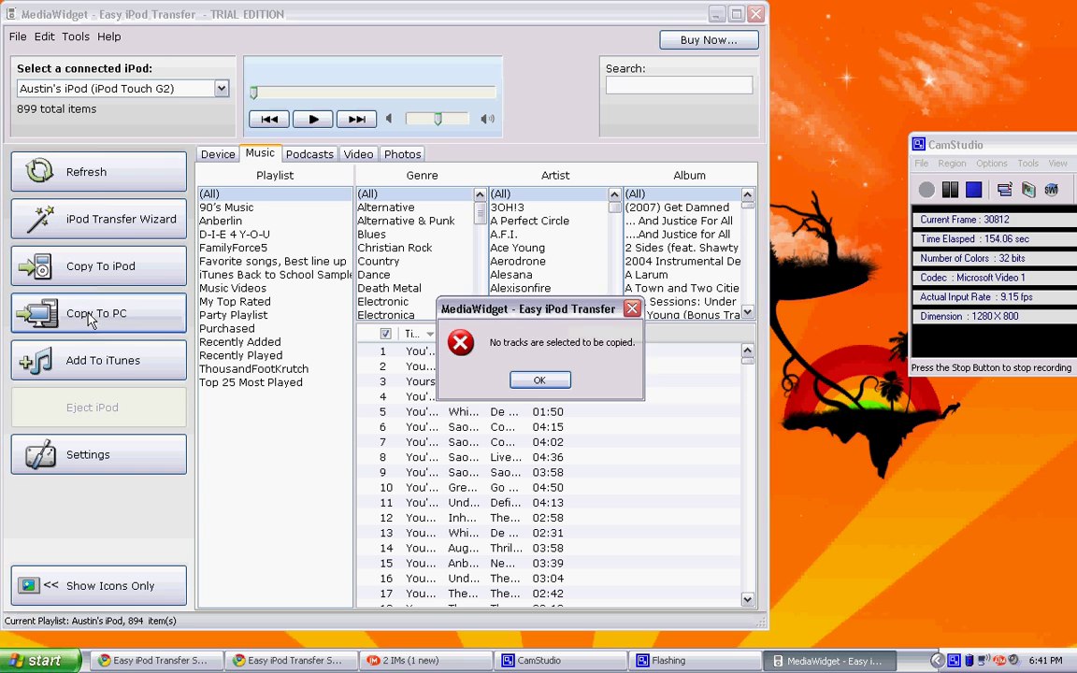
left_click(538, 380)
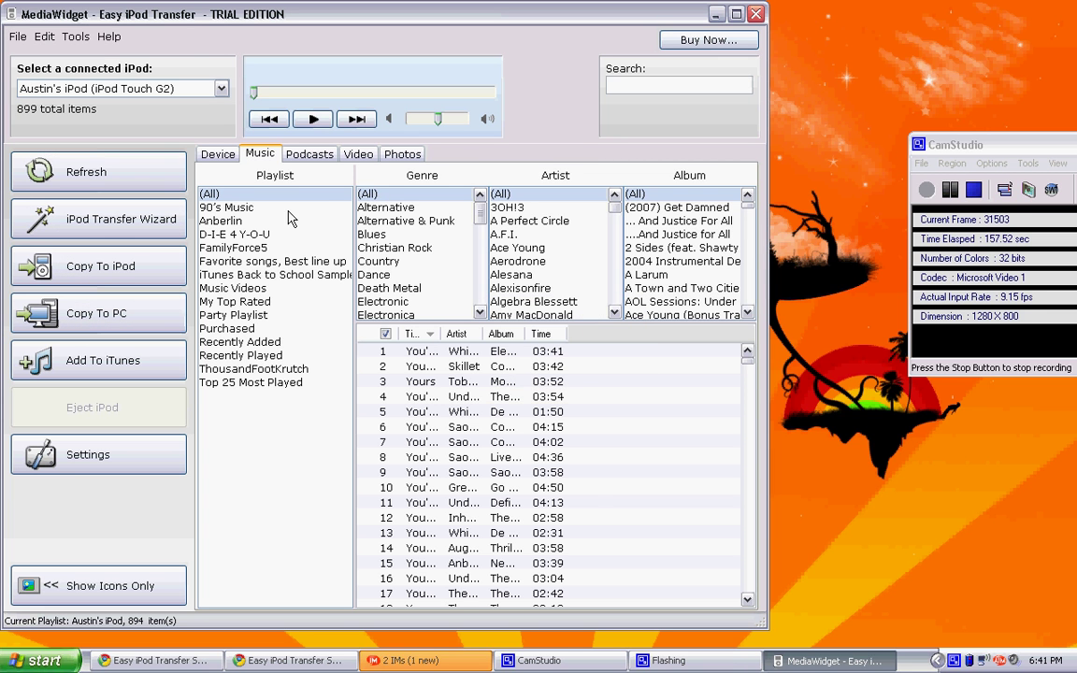
Filter by Alternative & Punk and Alternative, return Genre to (All), and attempt Add To iTunes unsuccessfully
left_click(411, 221)
left_click(397, 207)
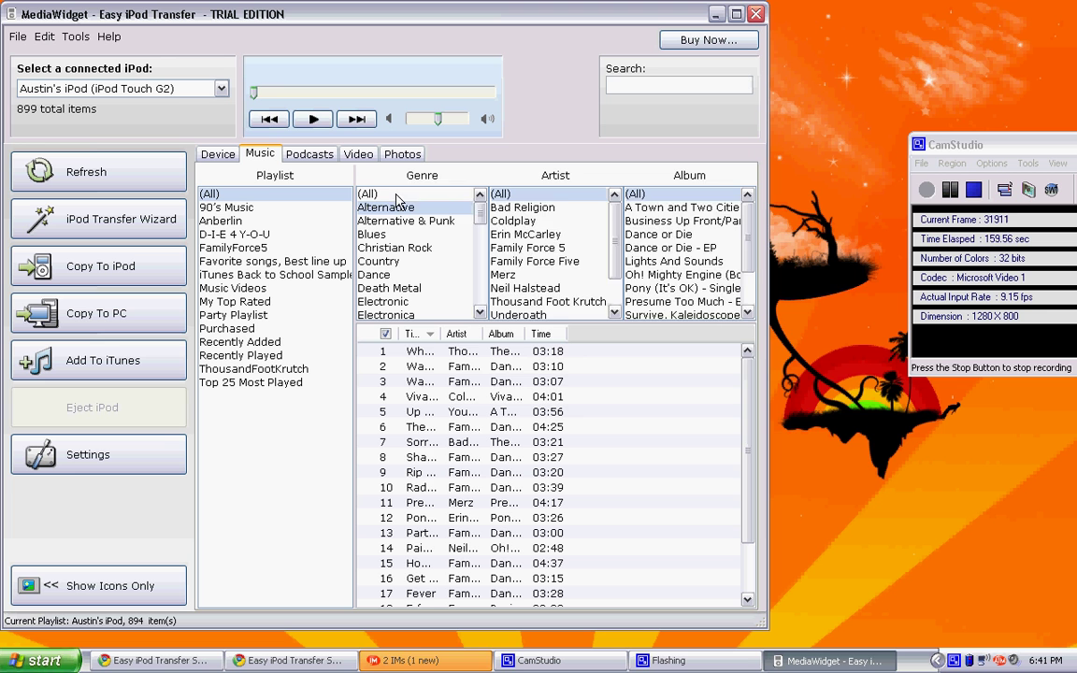
left_click(397, 195)
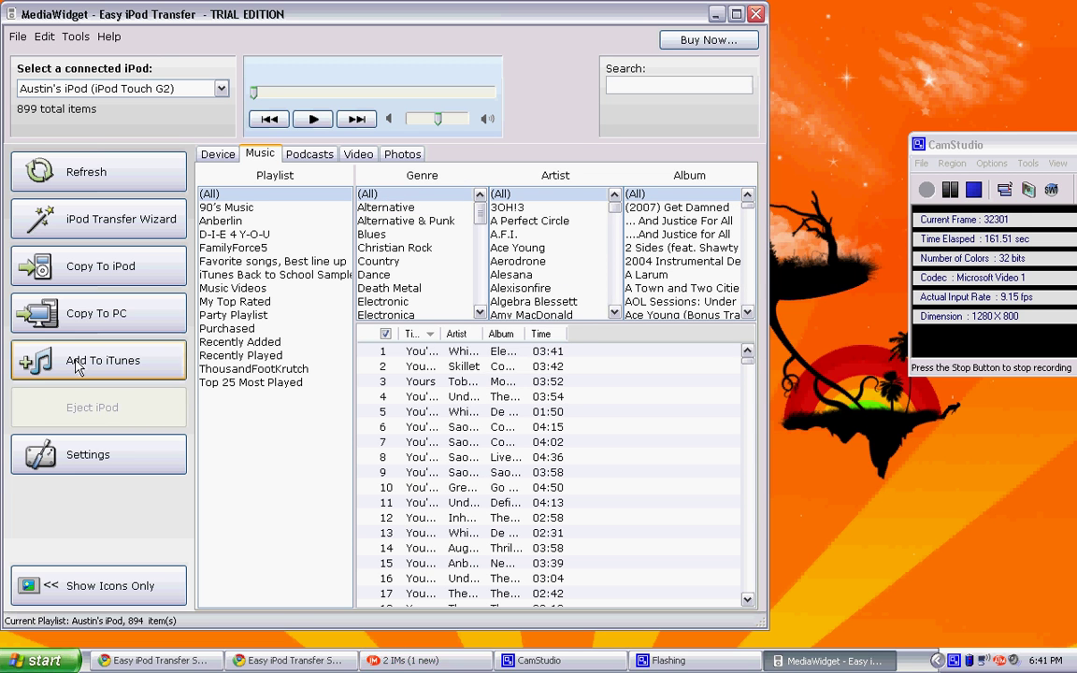
left_click(96, 299)
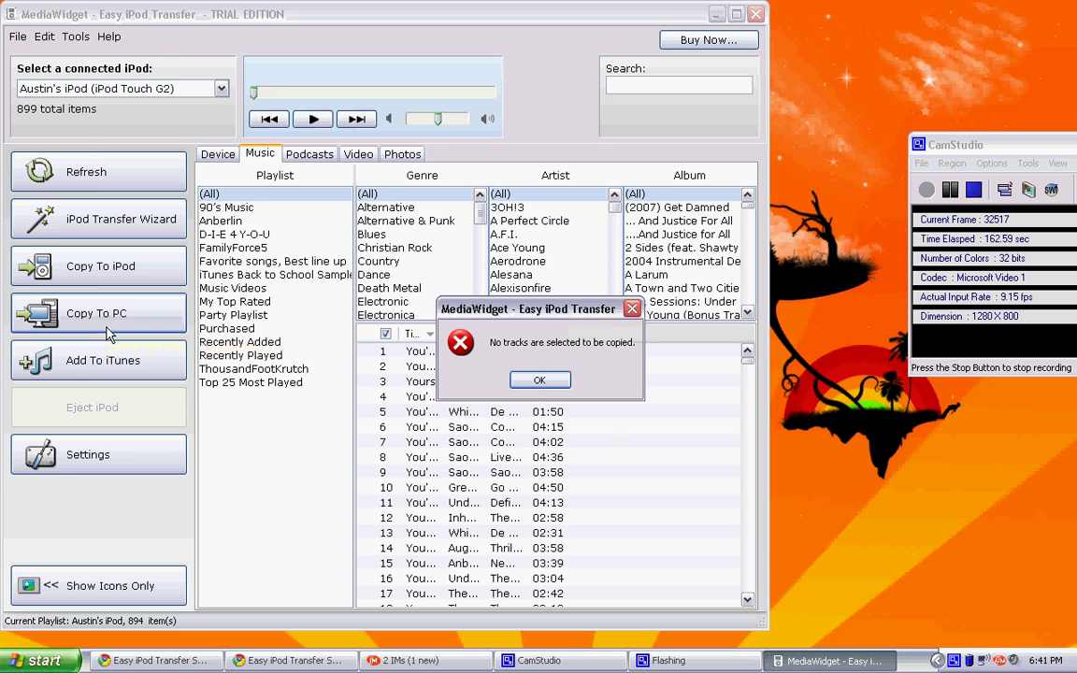
left_click(548, 379)
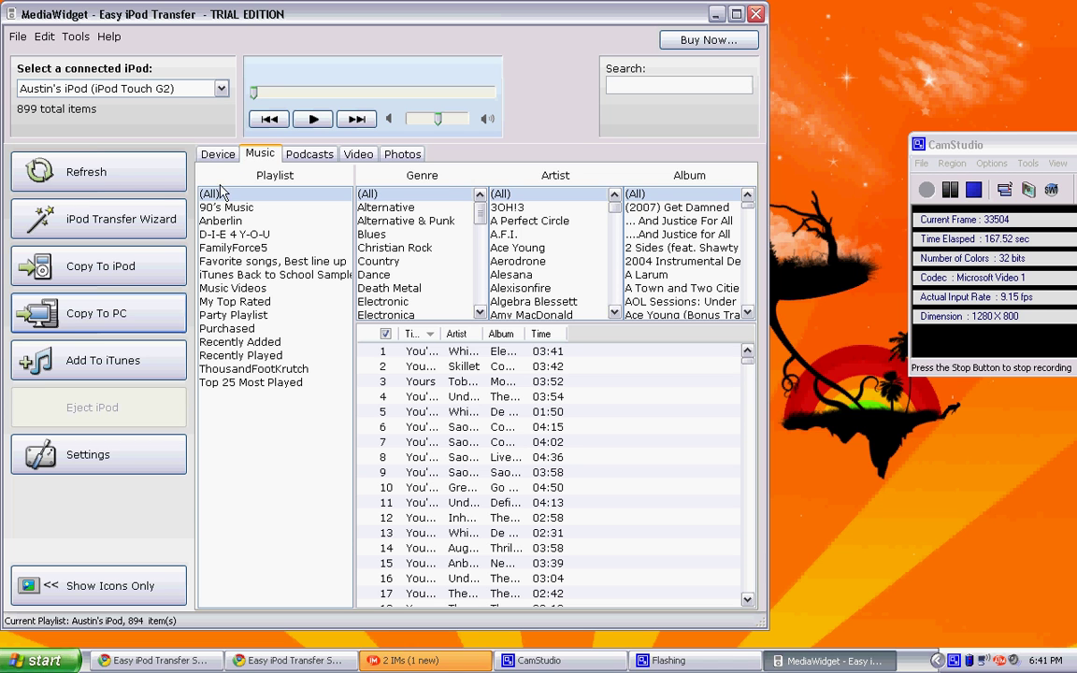
Reload the iPod's song database, dismiss the notice, and show its music library
left_click(142, 176)
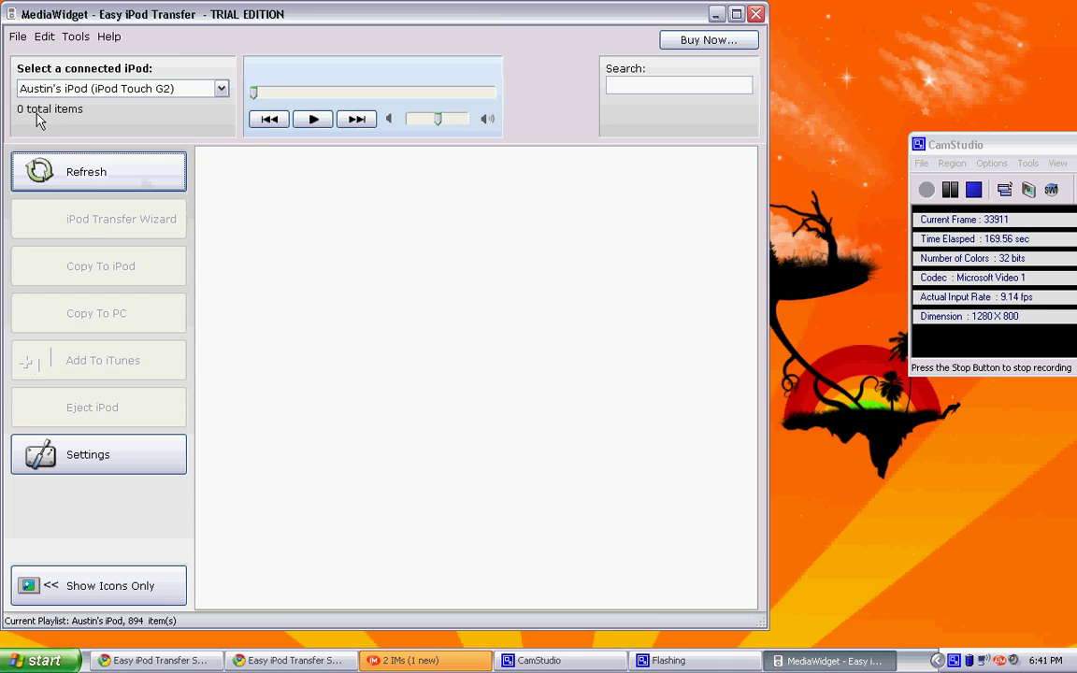
left_click(43, 171)
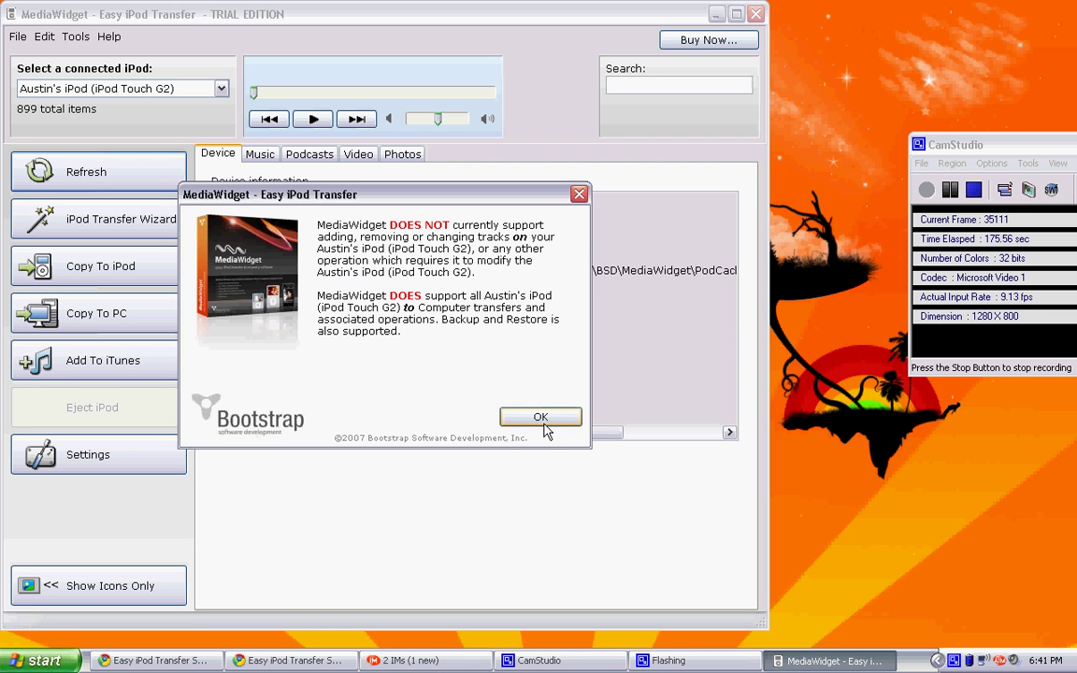
left_click(522, 421)
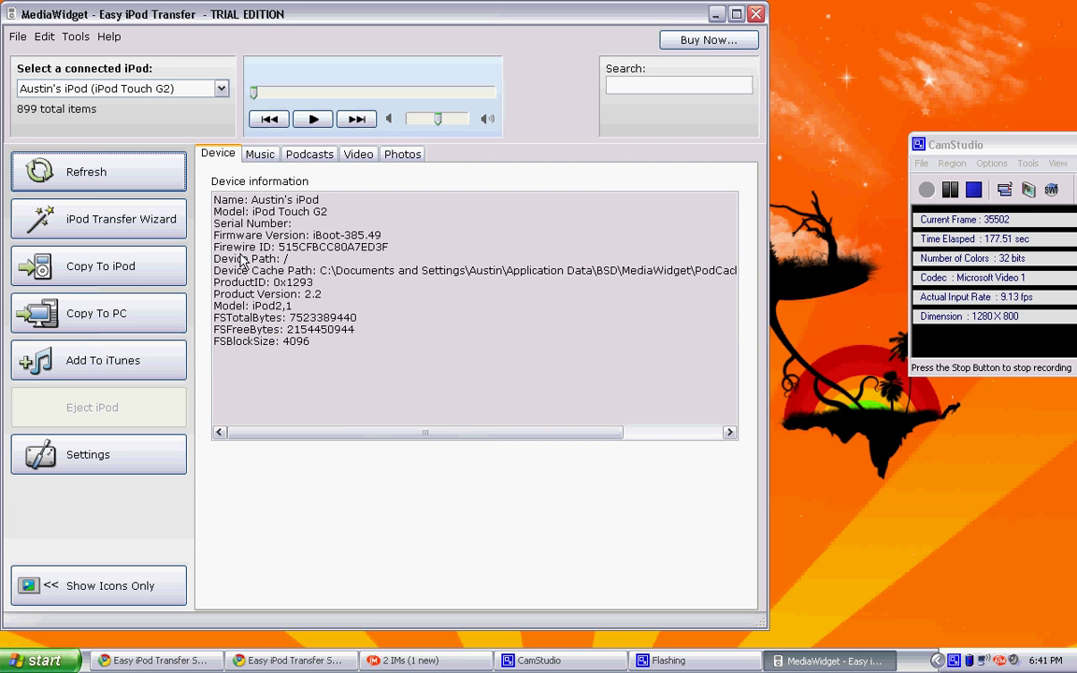
left_click(259, 154)
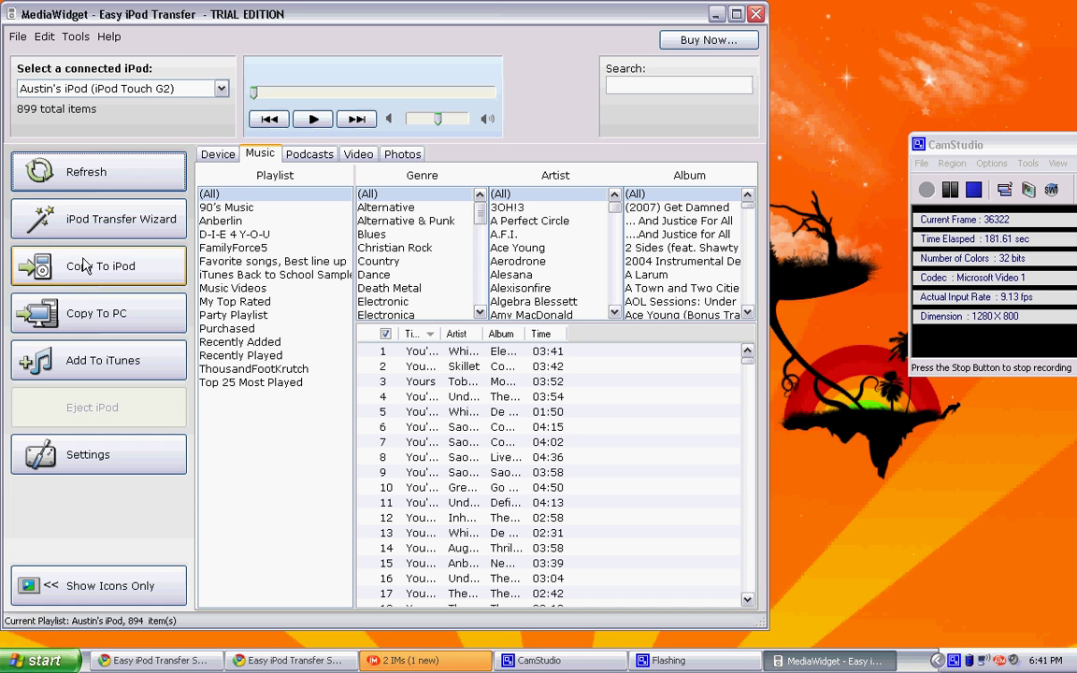
Retry the transfer, dismiss the no-selection error, and select all 894 tracks with Select All
left_click(84, 359)
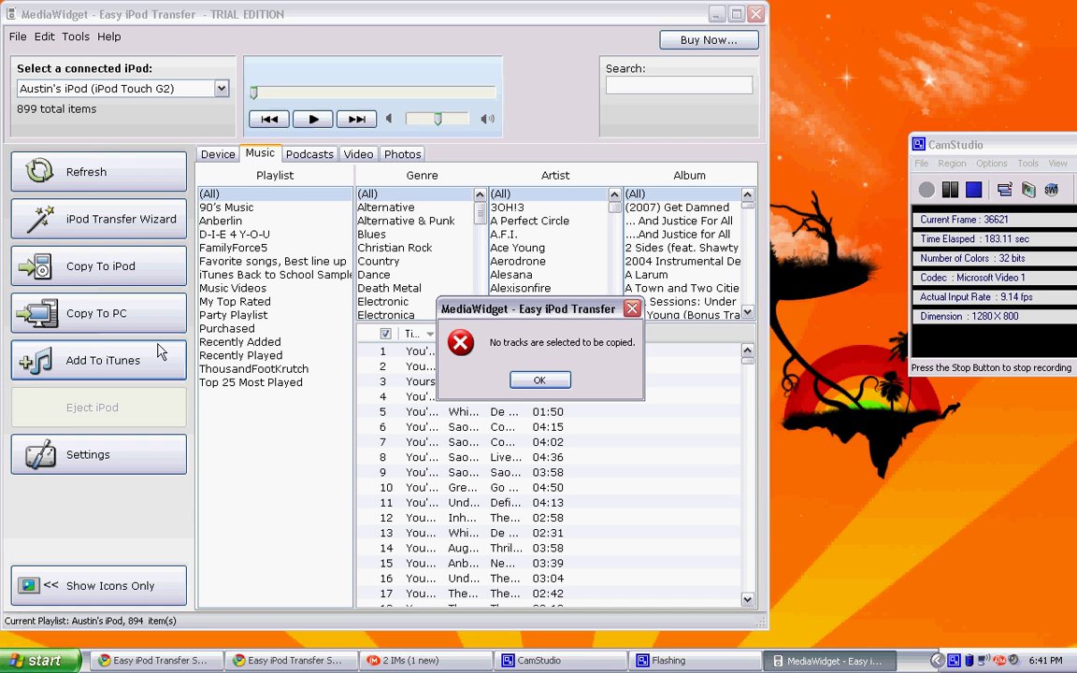
left_click(540, 380)
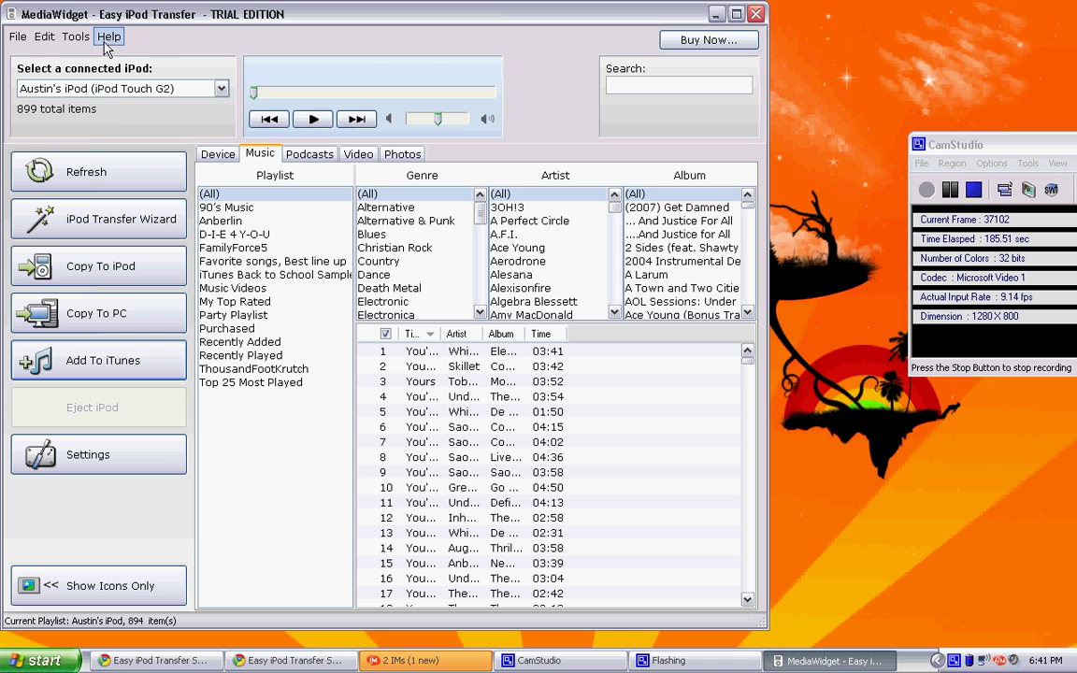
left_click(31, 38)
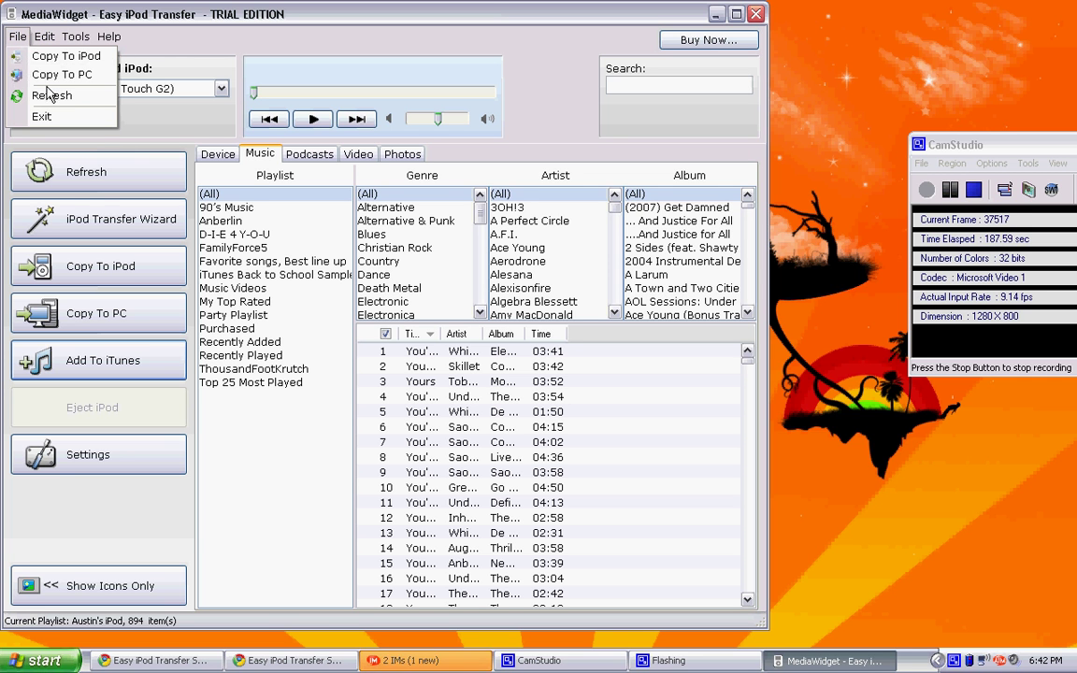
mouse_move(45, 37)
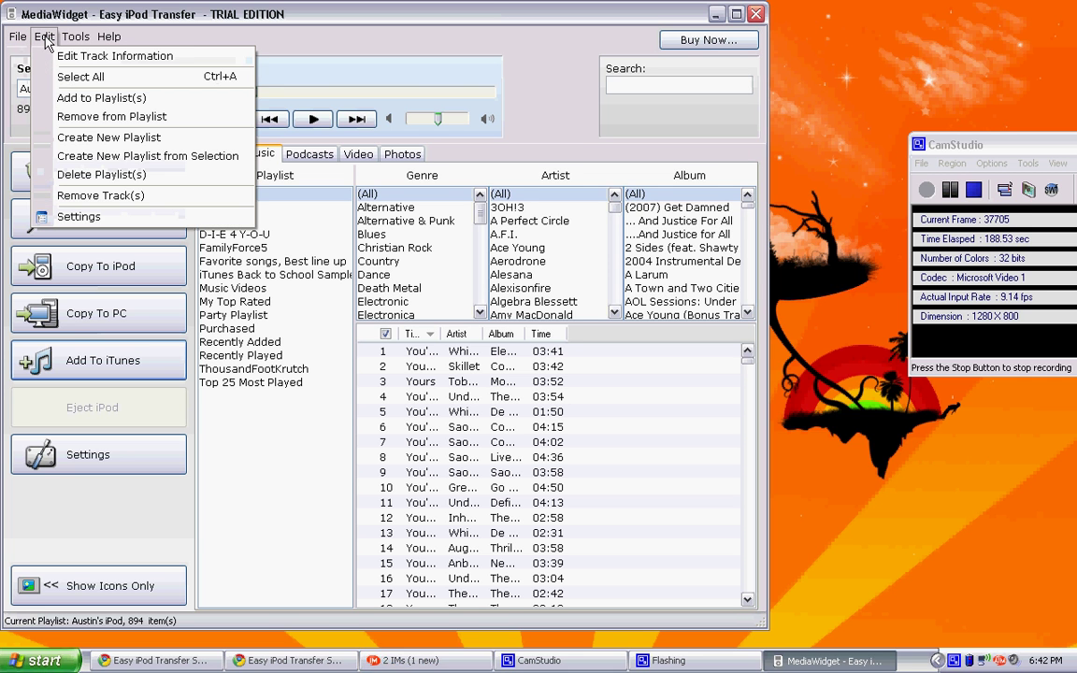
left_click(73, 77)
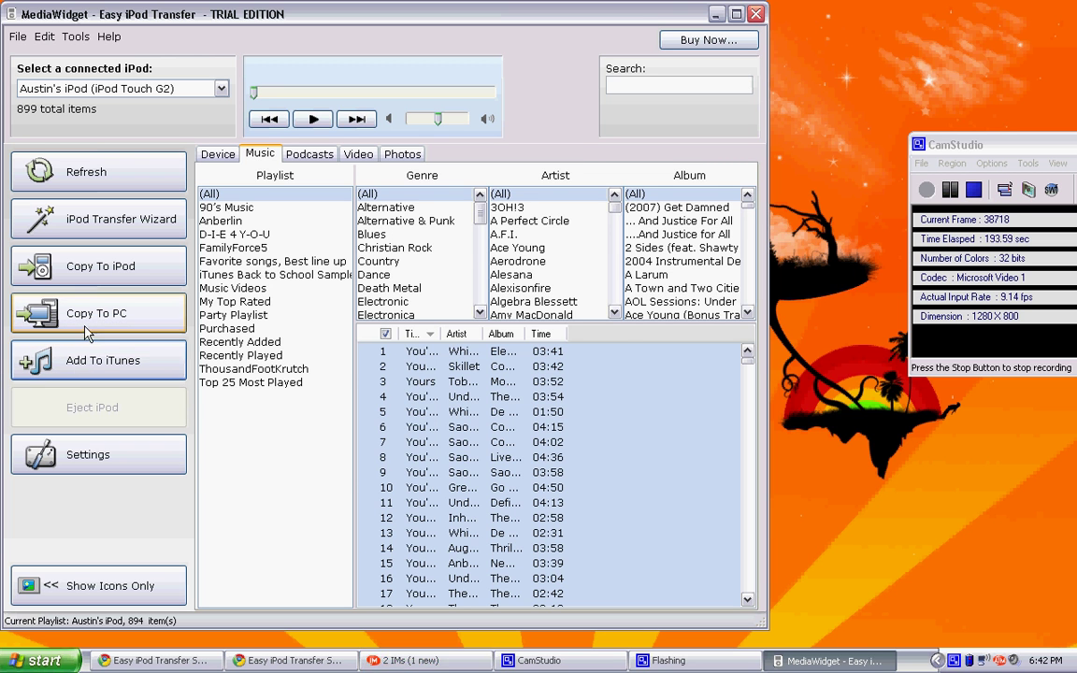
Send the selected tracks to iTunes, continue the trial, and move the Media Transfer window right
left_click(81, 361)
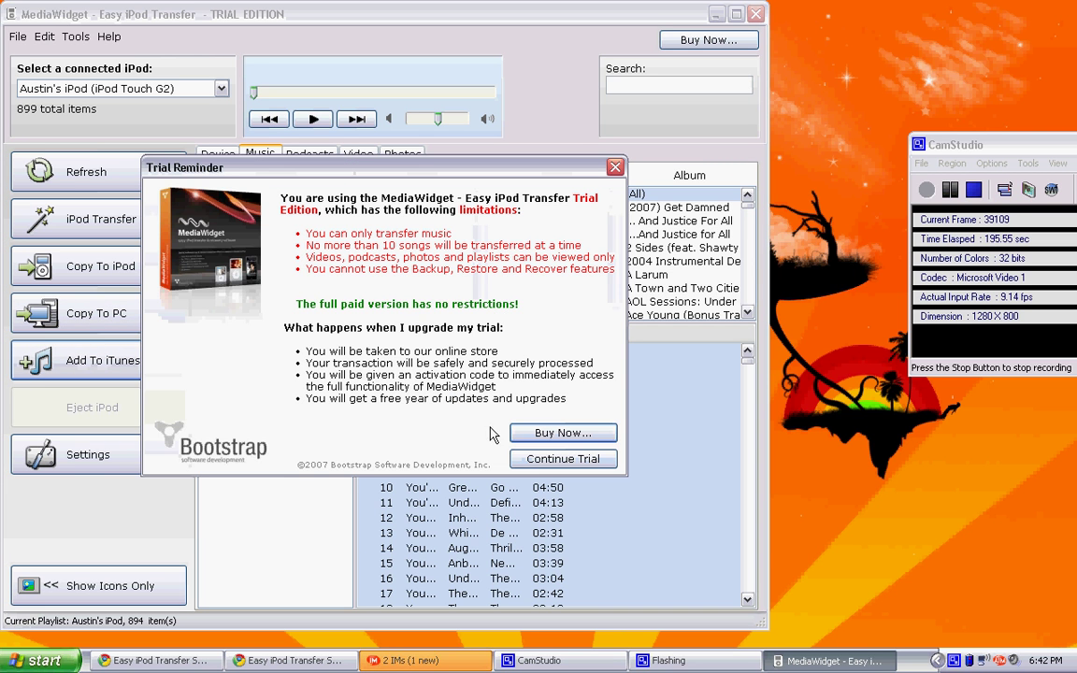
left_click(538, 460)
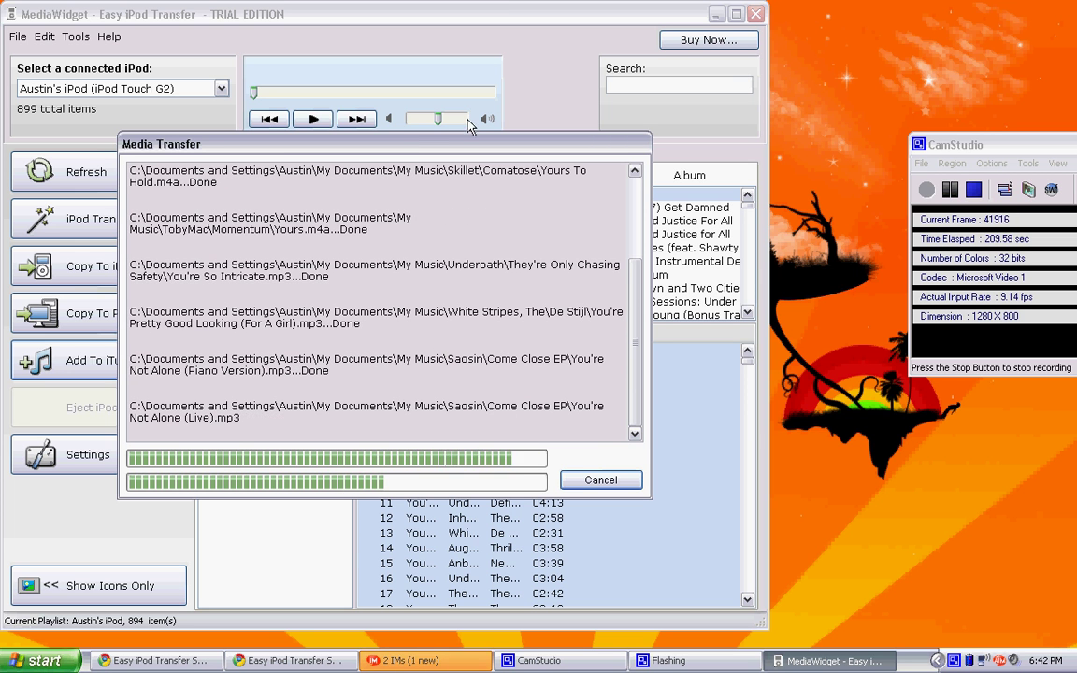
left_click_drag(469, 154, 566, 150)
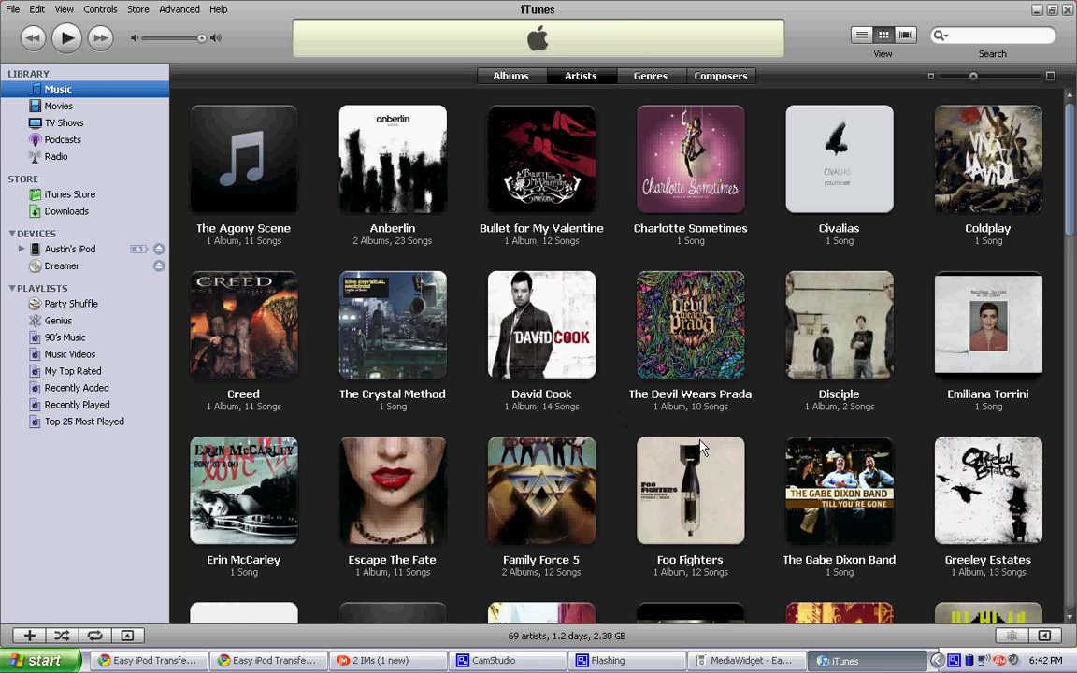
Check the iTunes Artists view, then switch back to MediaWidget's Media Transfer log
mouse_move(699, 455)
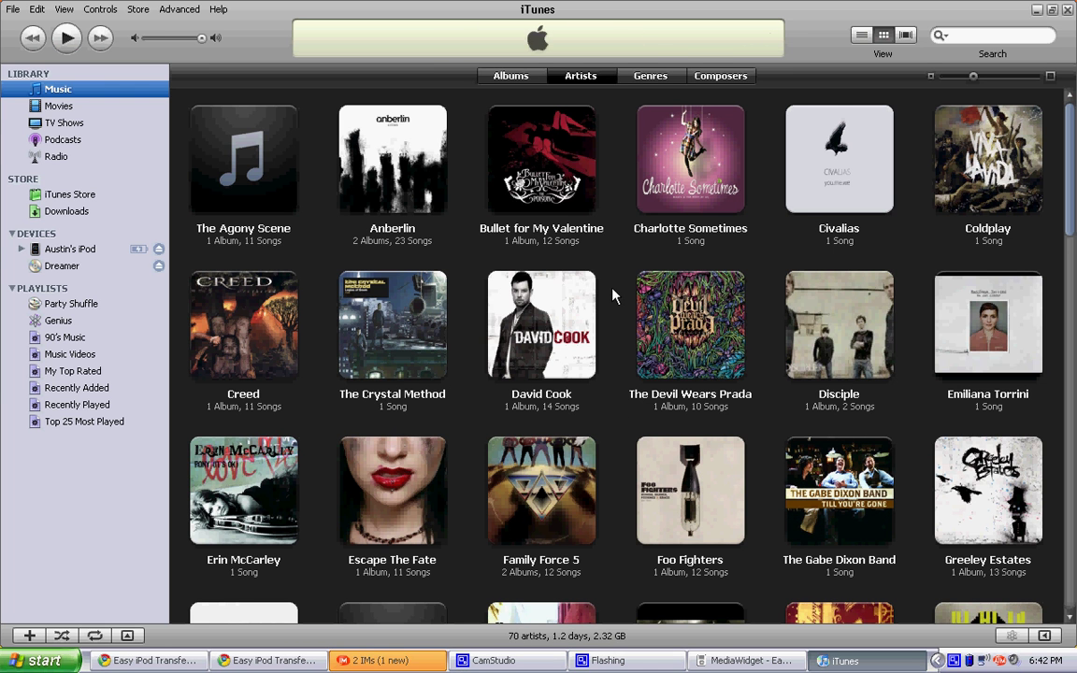
key("alt+Tab")
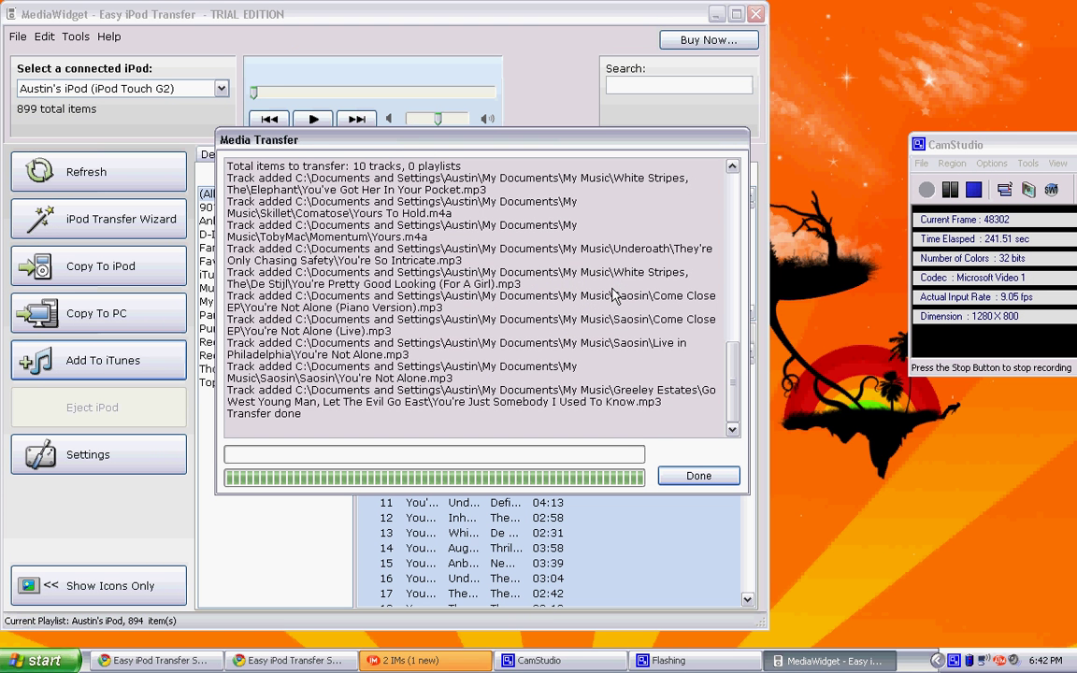
Close the finished transfer log and MediaWidget, then reopen iTunes from its desktop shortcut
left_click(674, 478)
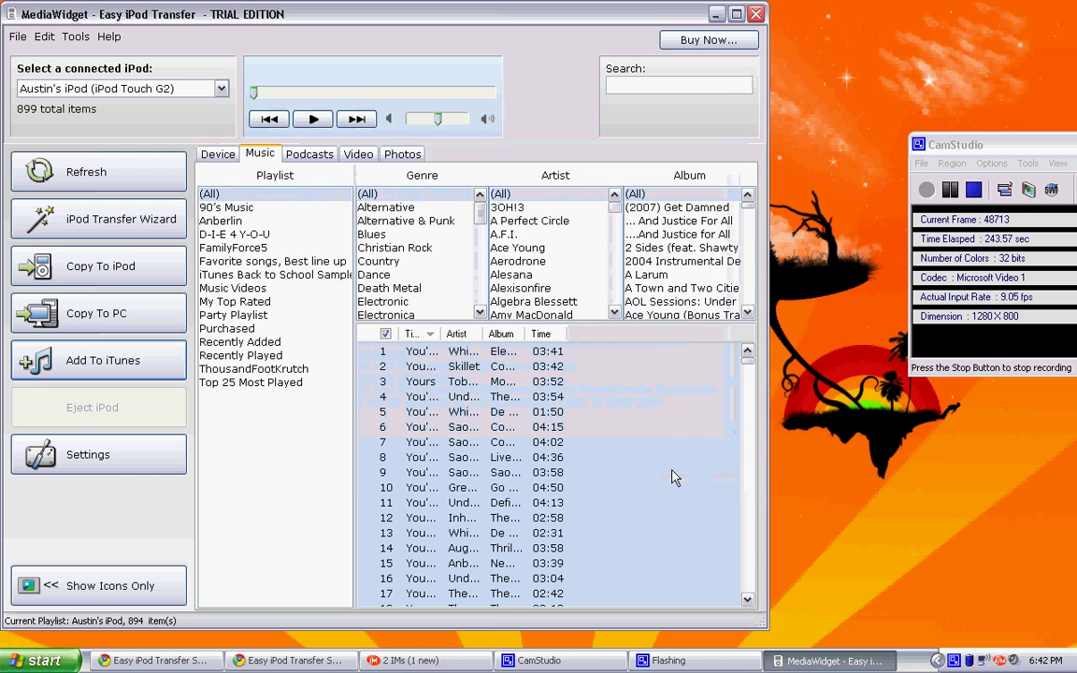
left_click(756, 14)
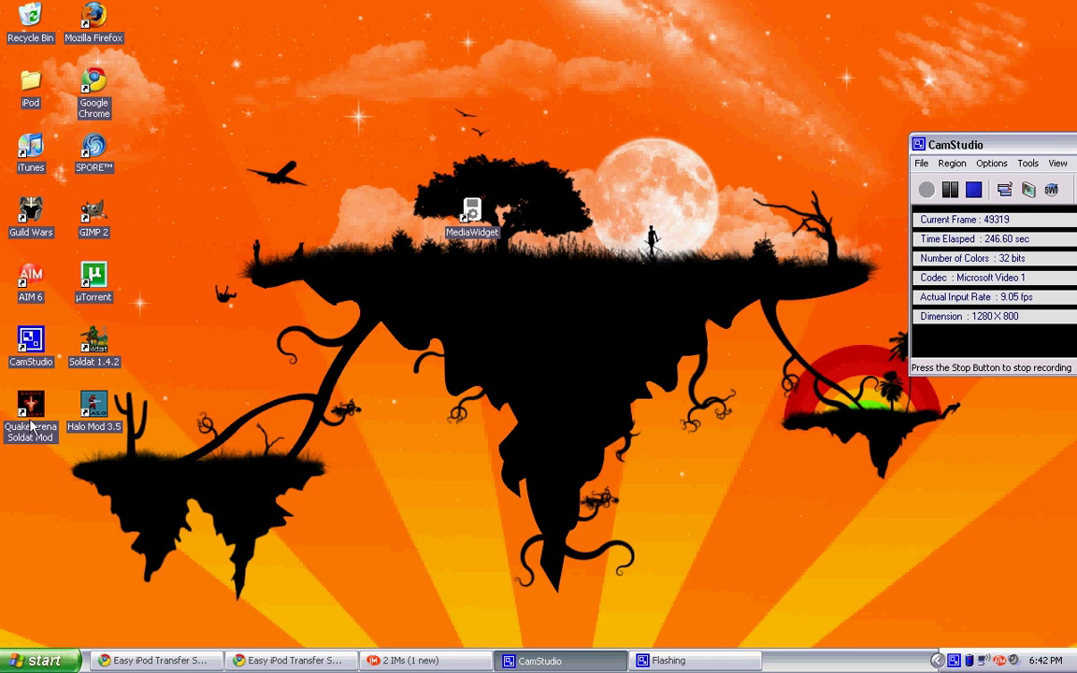
left_click(34, 155)
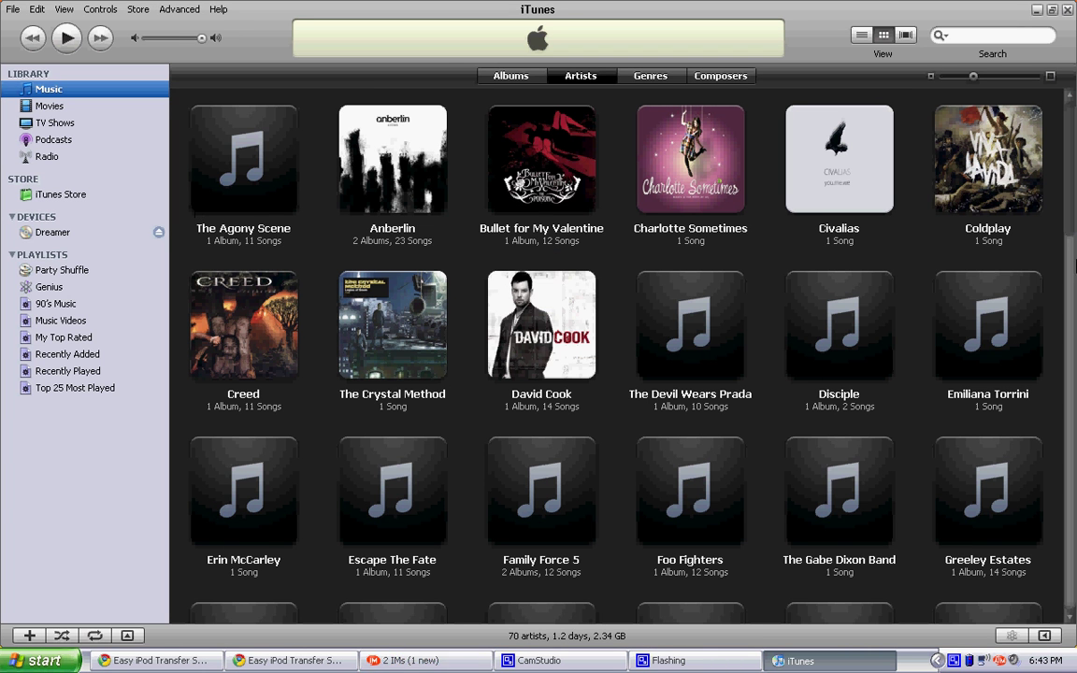
Open Coldplay's songs, play Viva la Vida, cancel locating its missing file, and quit iTunes
left_click(1009, 167)
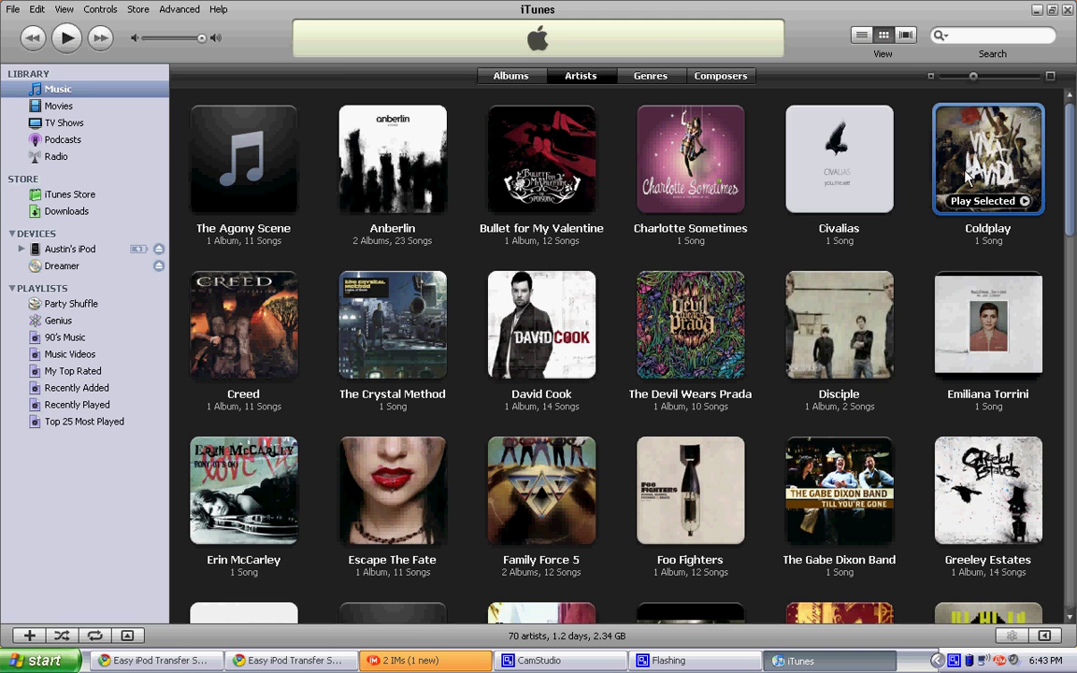
double_click(968, 178)
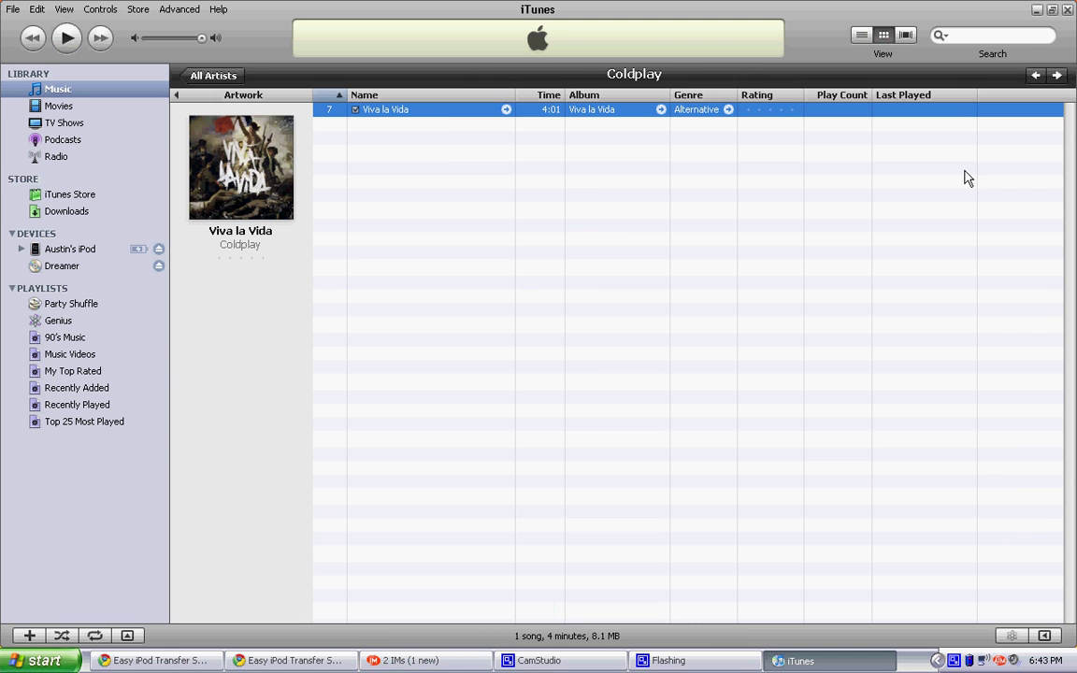
double_click(430, 110)
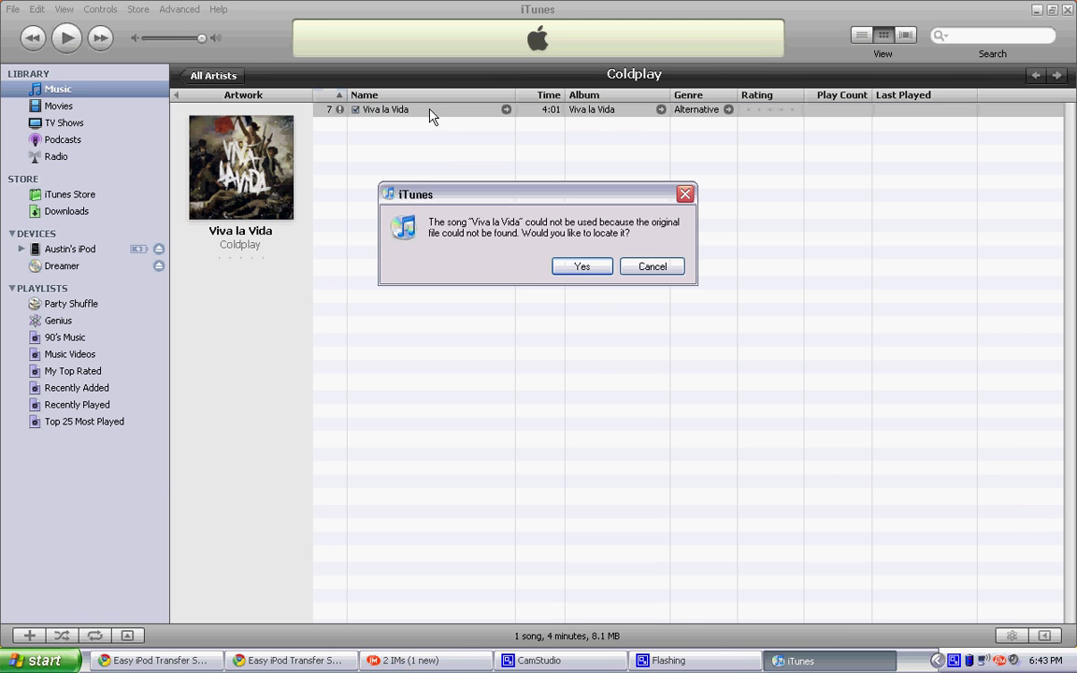
left_click(589, 270)
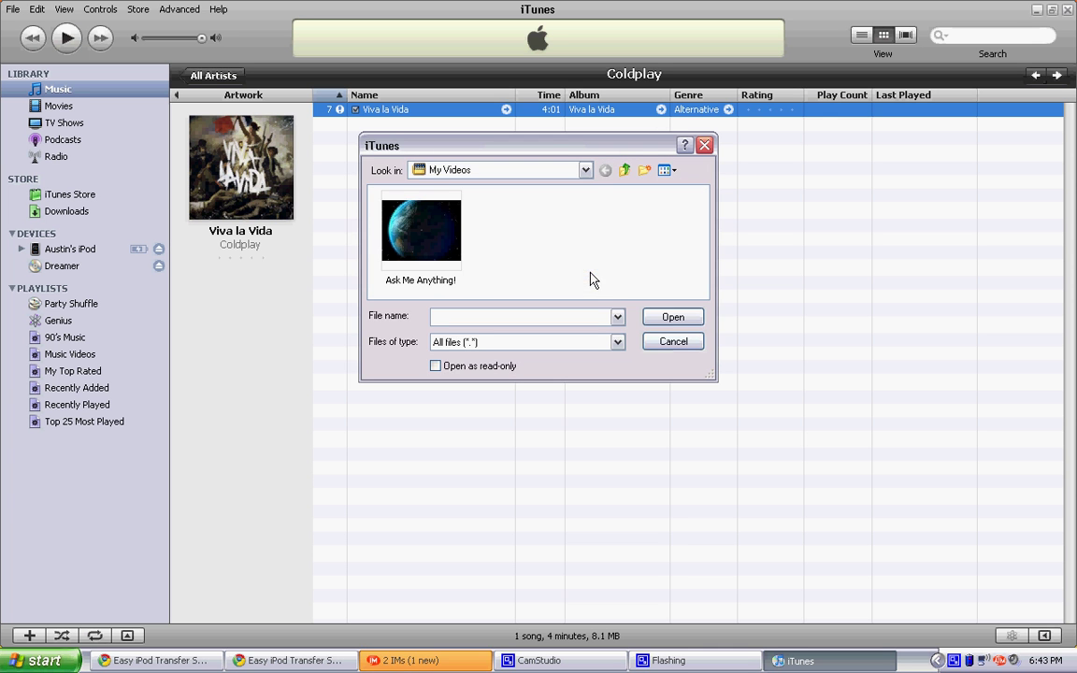
left_click(671, 342)
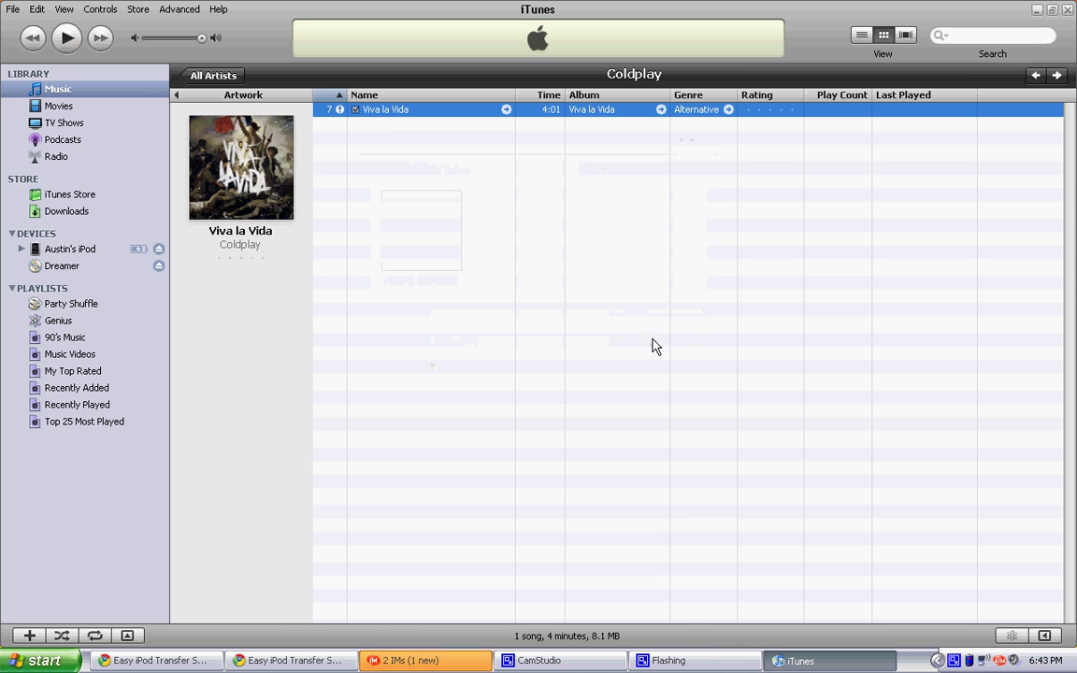
left_click(1066, 11)
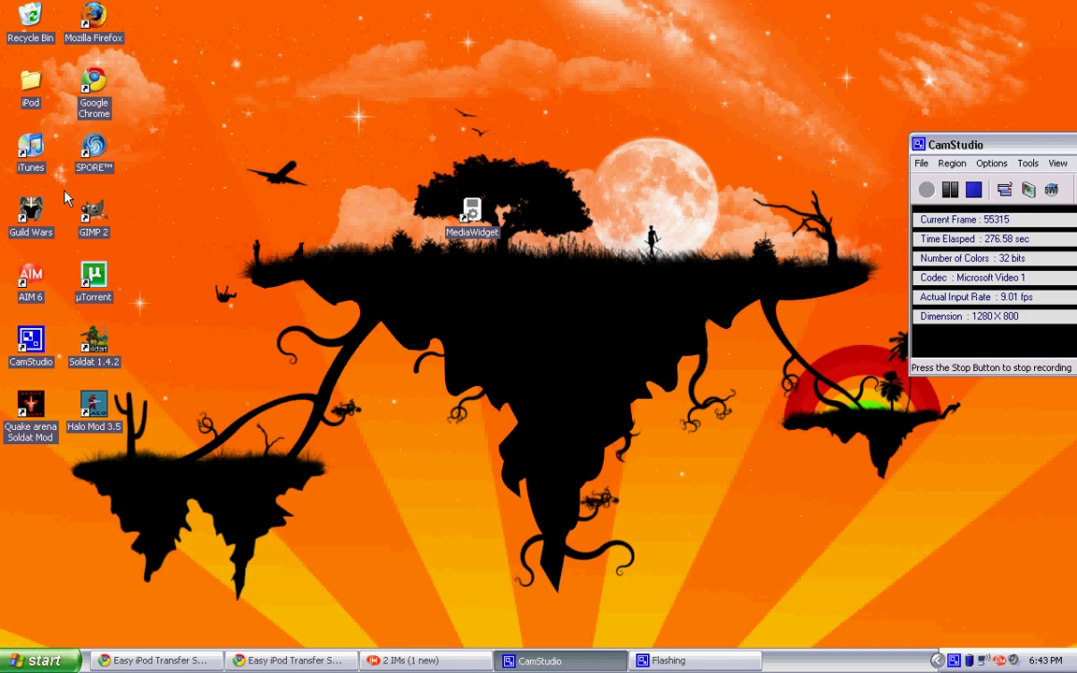
Relaunch MediaWidget, continue the trial, dismiss the support notice, and scroll the 894-track list
left_click(472, 221)
double_click(472, 221)
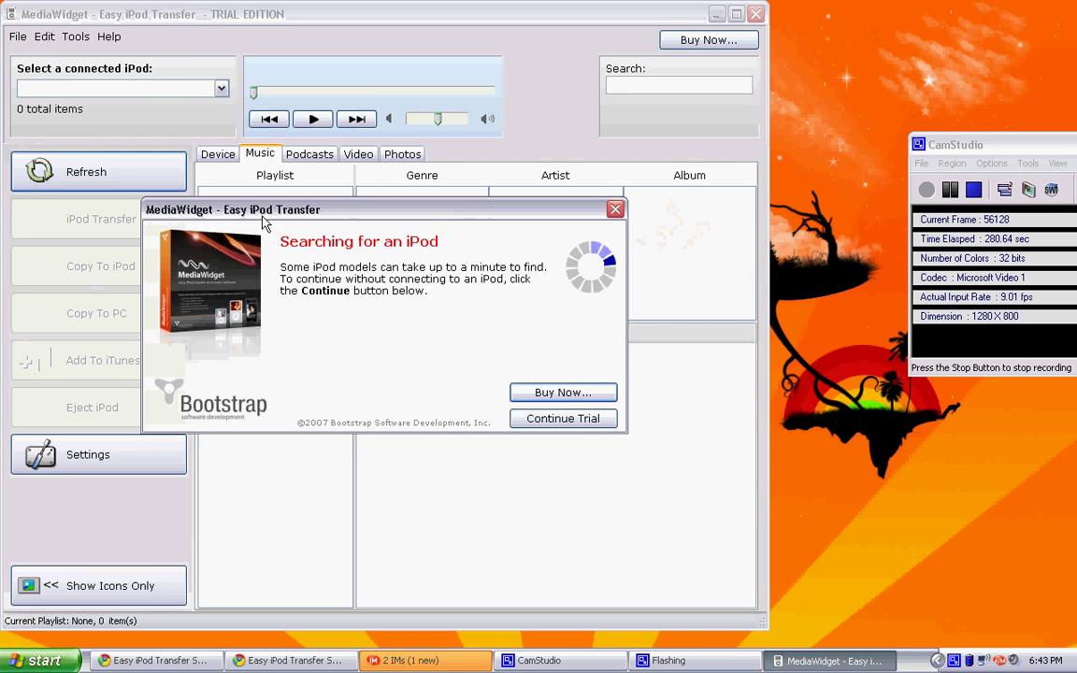
left_click(550, 425)
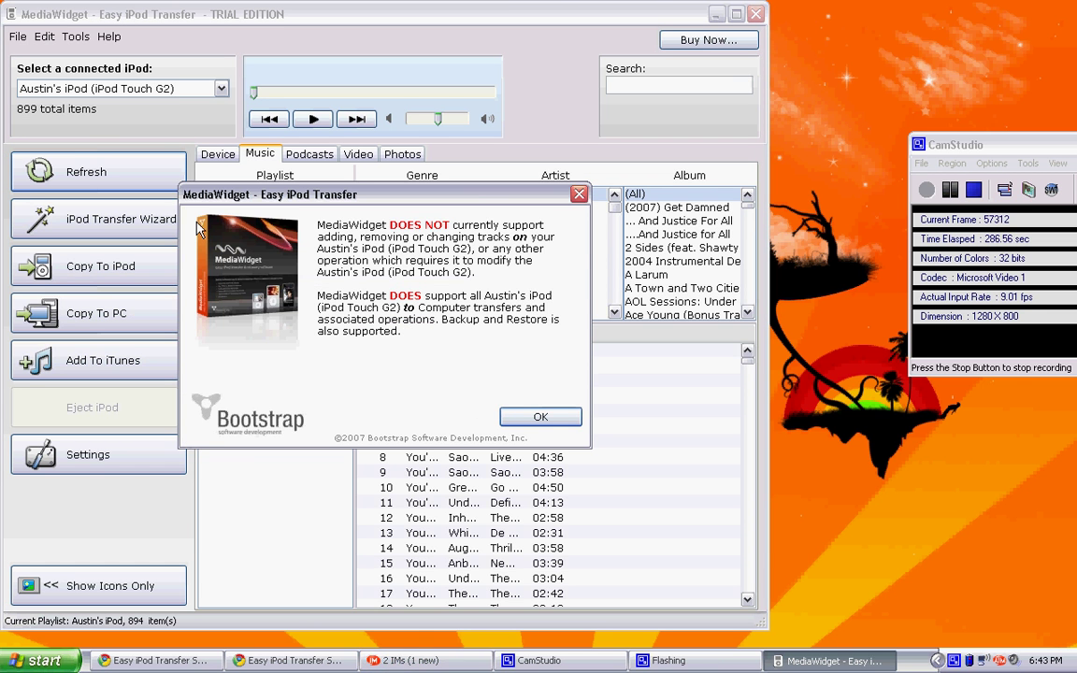
left_click(524, 416)
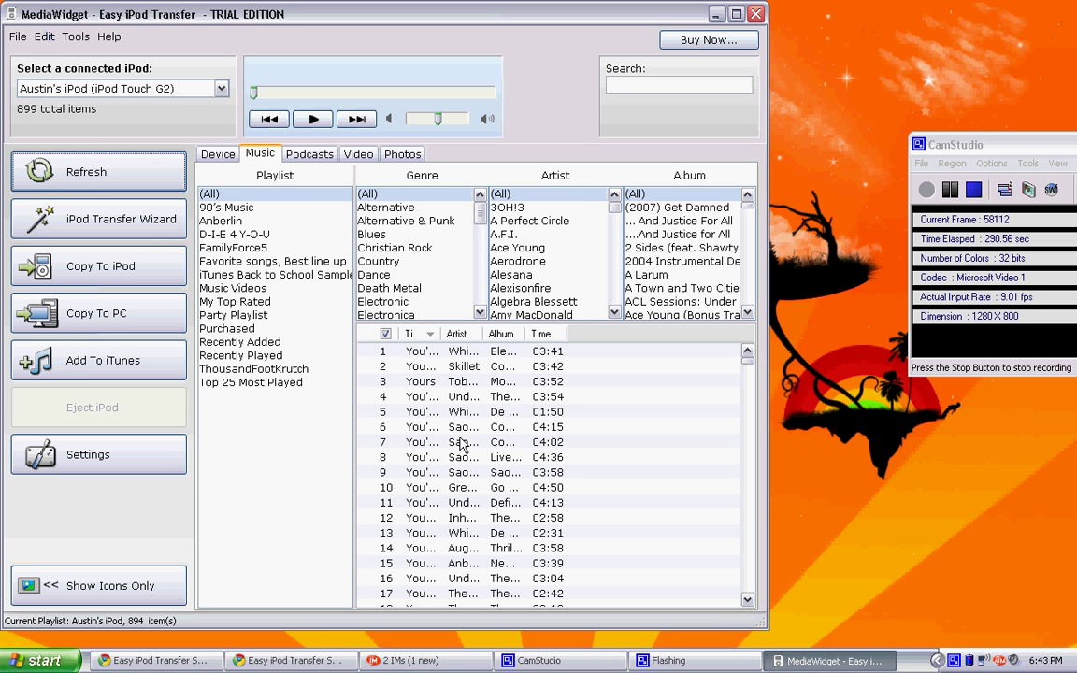
mouse_move(746, 368)
left_mouse_down()
mouse_move(747, 598)
mouse_move(746, 210)
left_mouse_up()
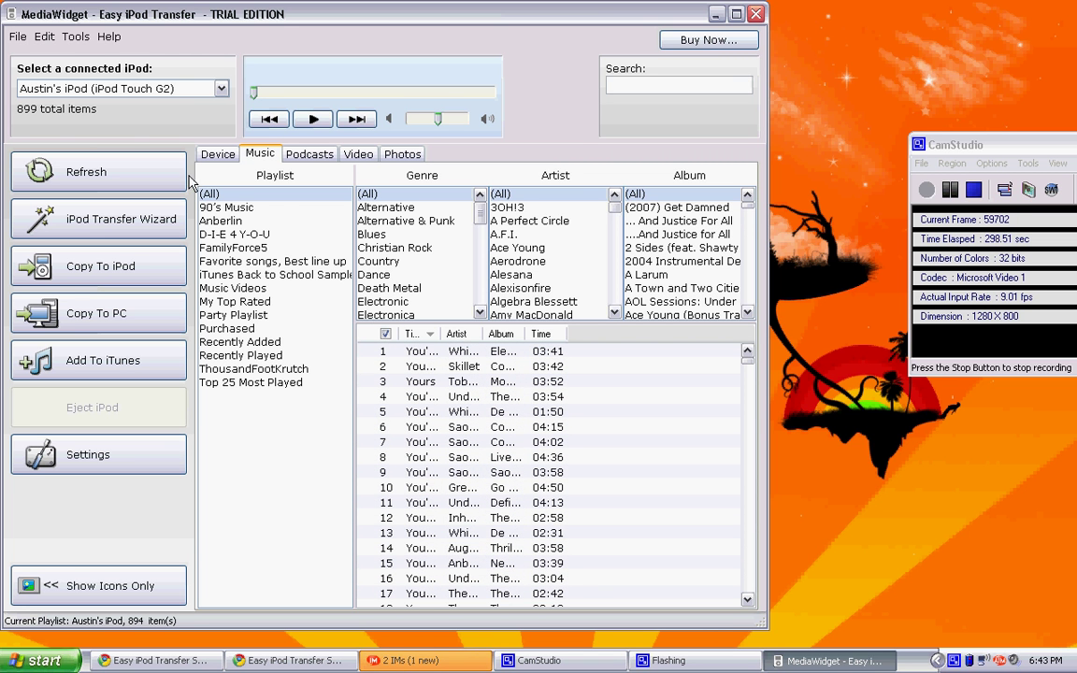
Select every track in the iPod song list
left_click(45, 35)
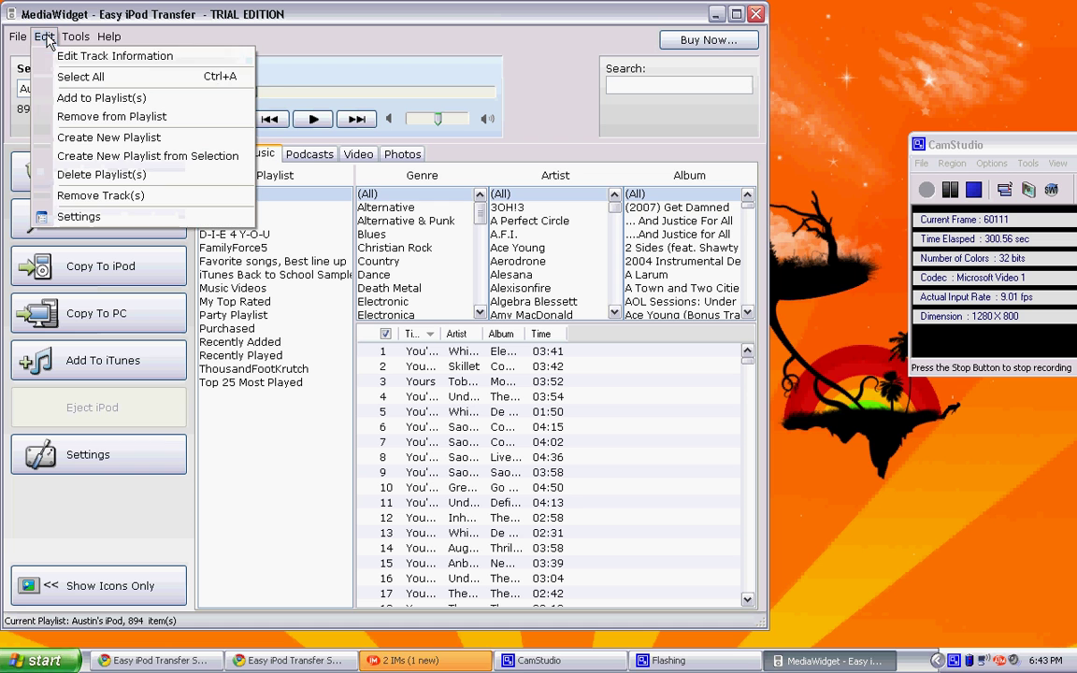
left_click(75, 78)
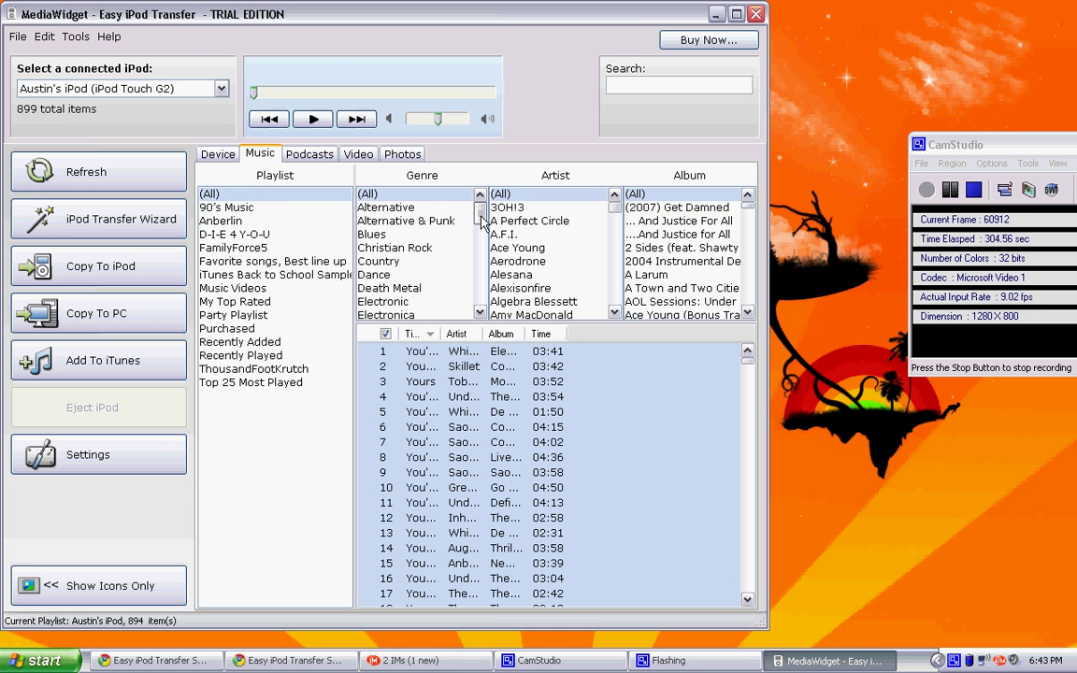
mouse_move(480, 213)
left_mouse_down()
mouse_move(479, 290)
mouse_move(480, 199)
left_mouse_up()
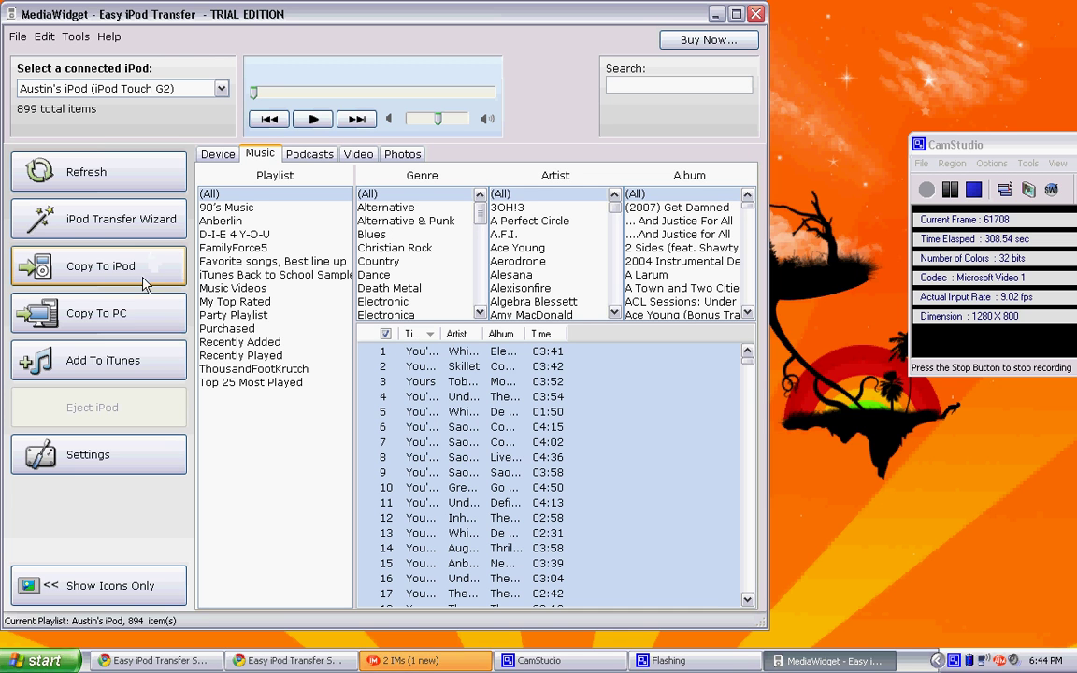
Copy the selected tracks to the PC, choosing My Music\iTunes\iTunes Music as the destination
left_click(121, 313)
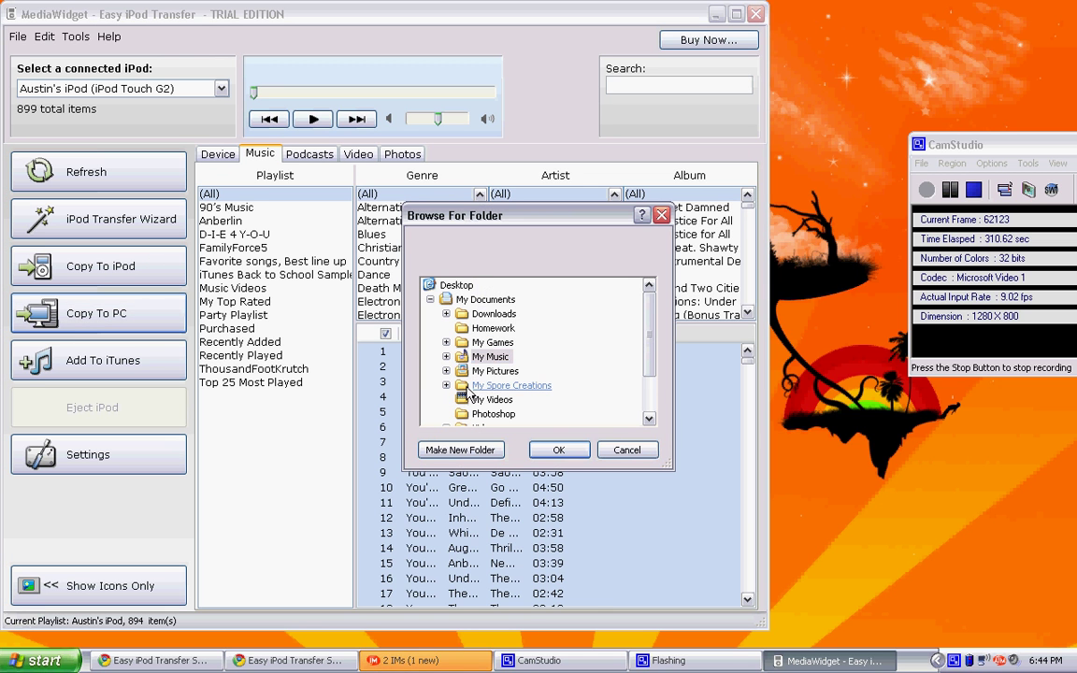
left_click(446, 356)
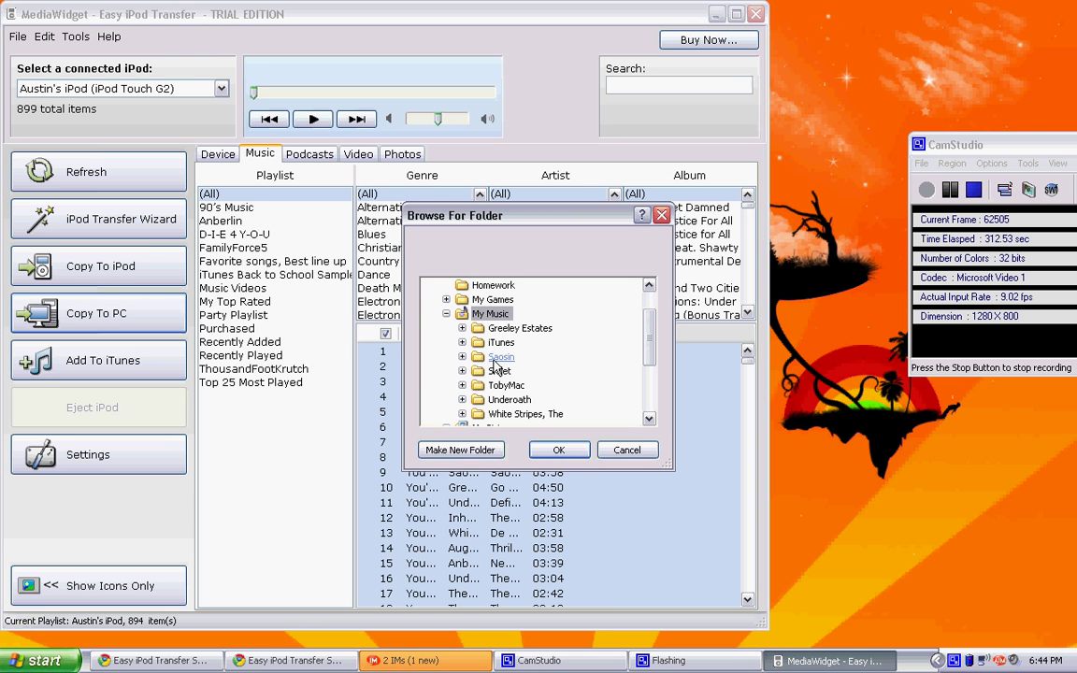
double_click(486, 343)
double_click(510, 371)
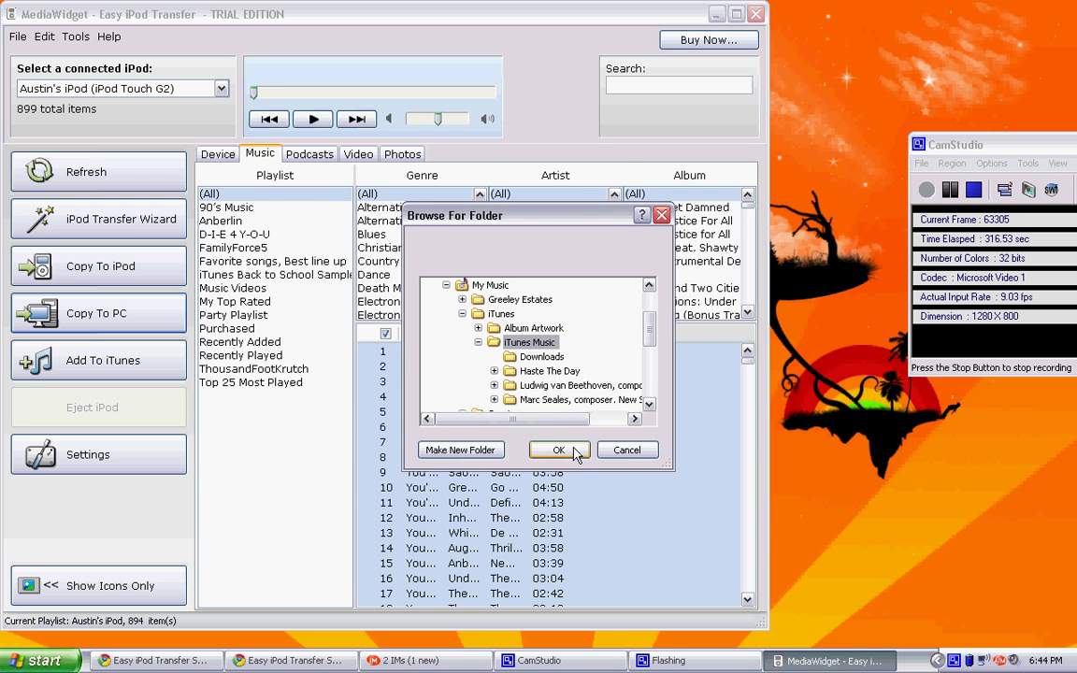
left_click(561, 450)
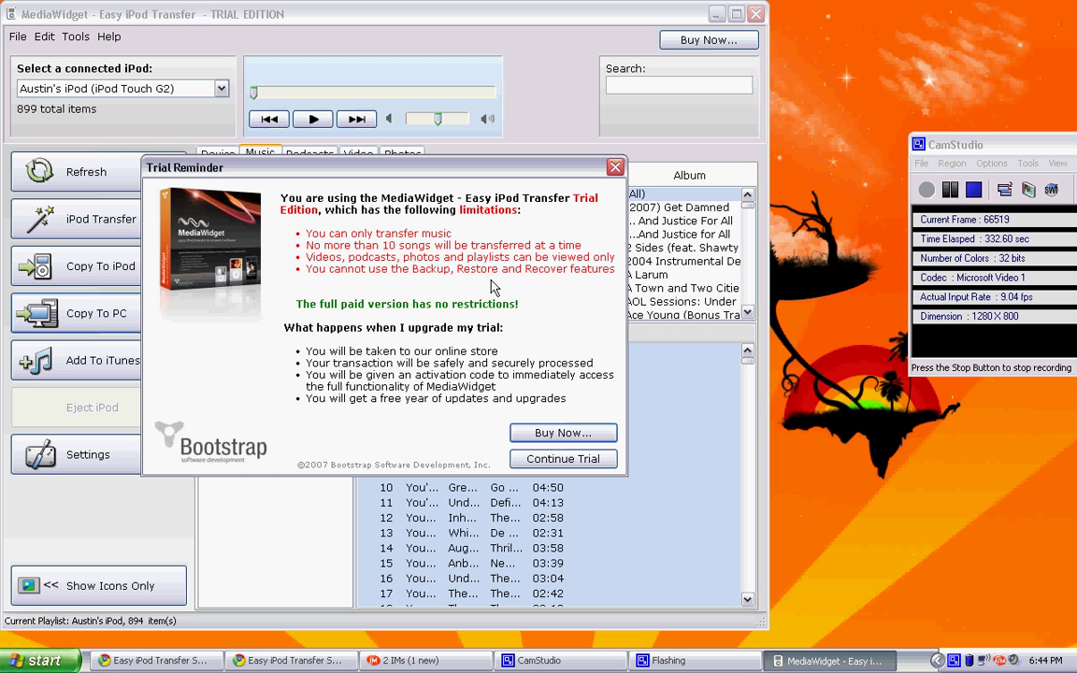
Continue the trial so the selected songs copy into the iTunes Music folder
left_click(531, 459)
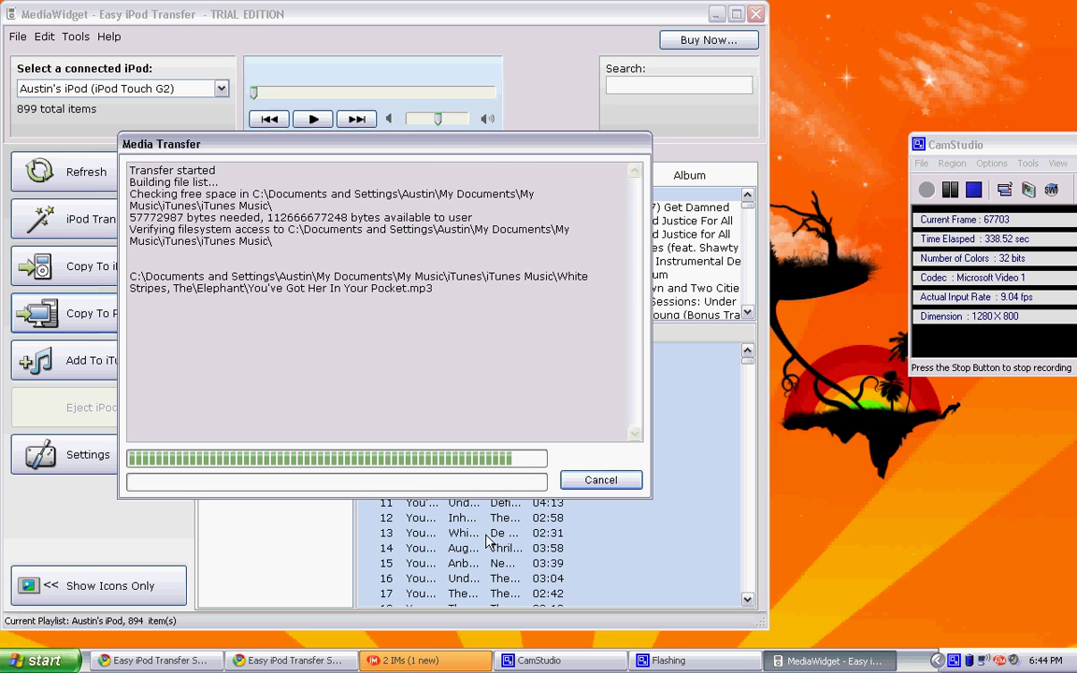
left_click(935, 195)
left_click(935, 196)
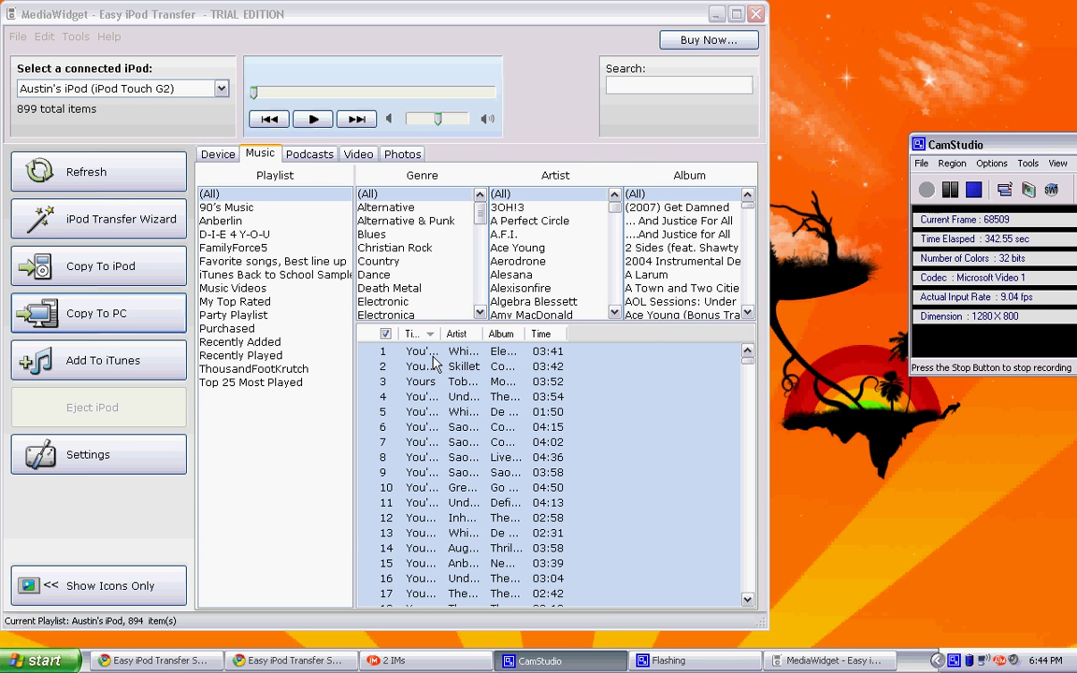
Deselect tracks 10 down to 1, keeping track 11 onward selected
left_click(455, 493)
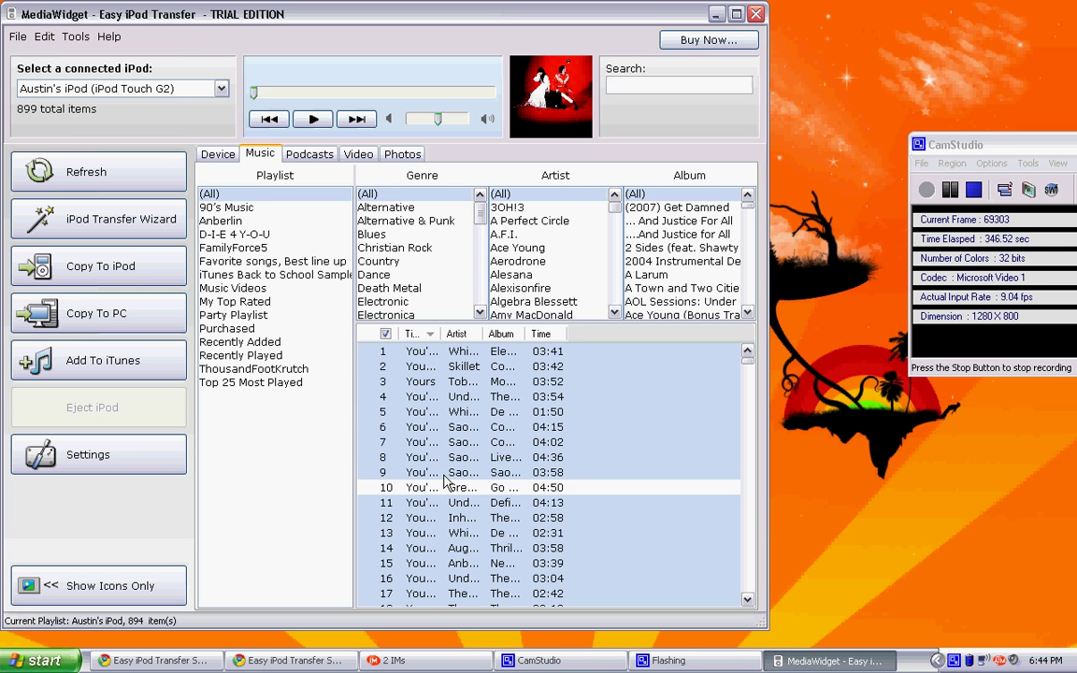
left_click(445, 473, "ctrl")
left_click(441, 458, "ctrl")
left_click(428, 442, "ctrl")
left_click(421, 430, "ctrl")
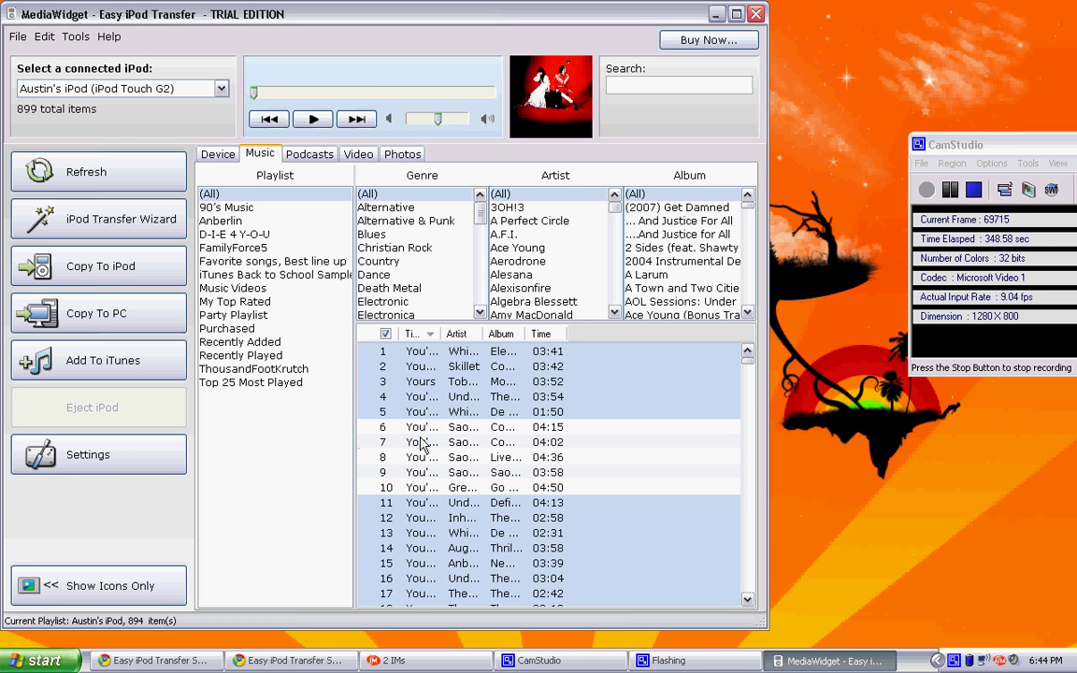
left_click(419, 396, "ctrl")
left_click(421, 411, "ctrl")
left_click(420, 381, "ctrl")
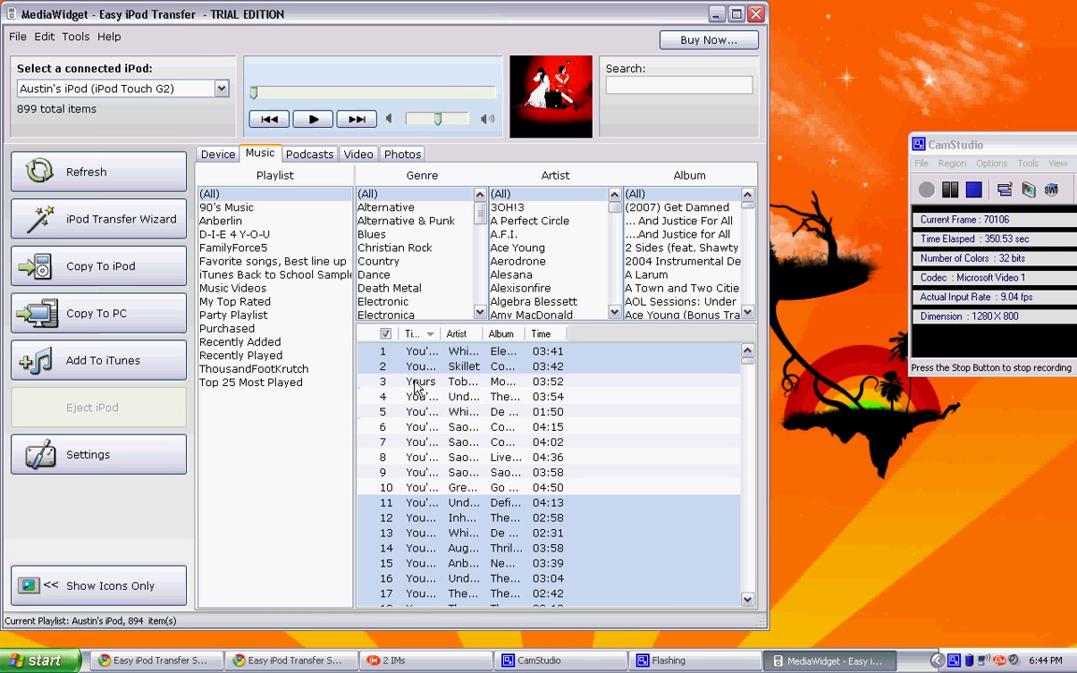
left_click(416, 367, "ctrl")
left_click(416, 351, "ctrl")
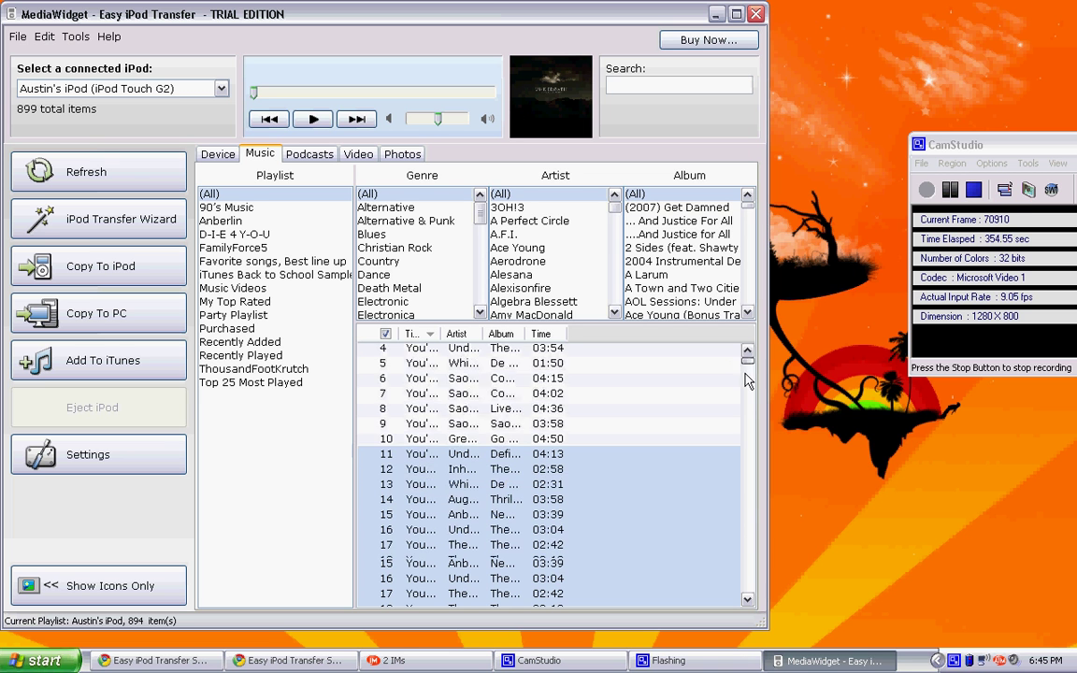
Scroll through the 894-track list to check which tracks remain selected
left_click_drag(744, 360, 753, 609)
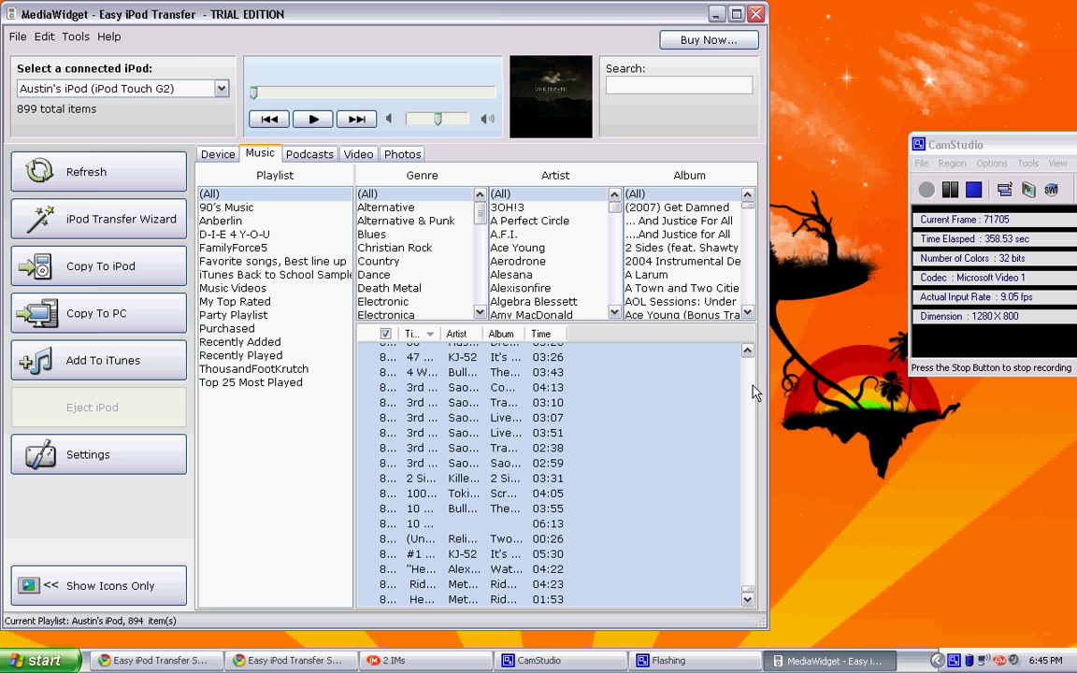
scroll(756, 393, "up", 20)
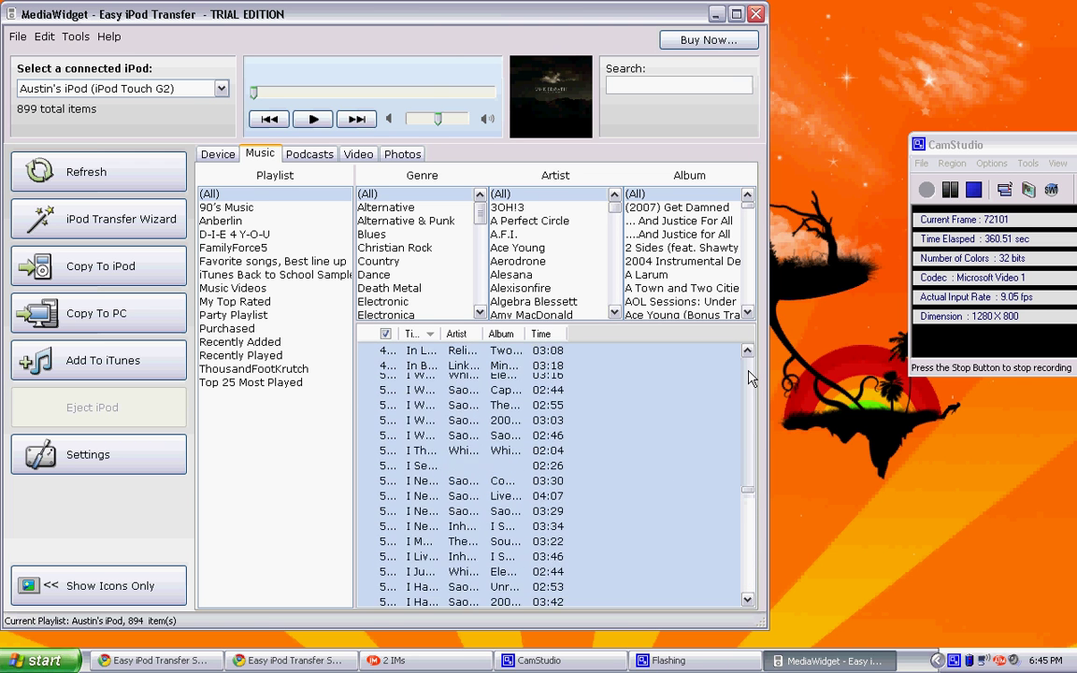
scroll(748, 377, "up", 20)
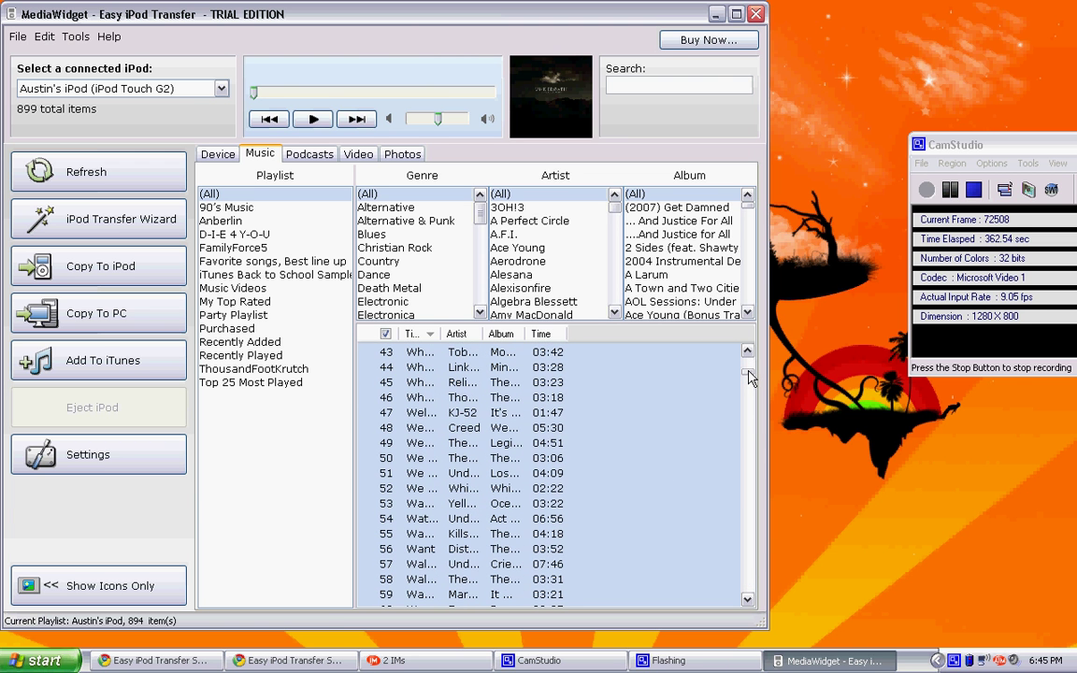
scroll(748, 367, "up", 6)
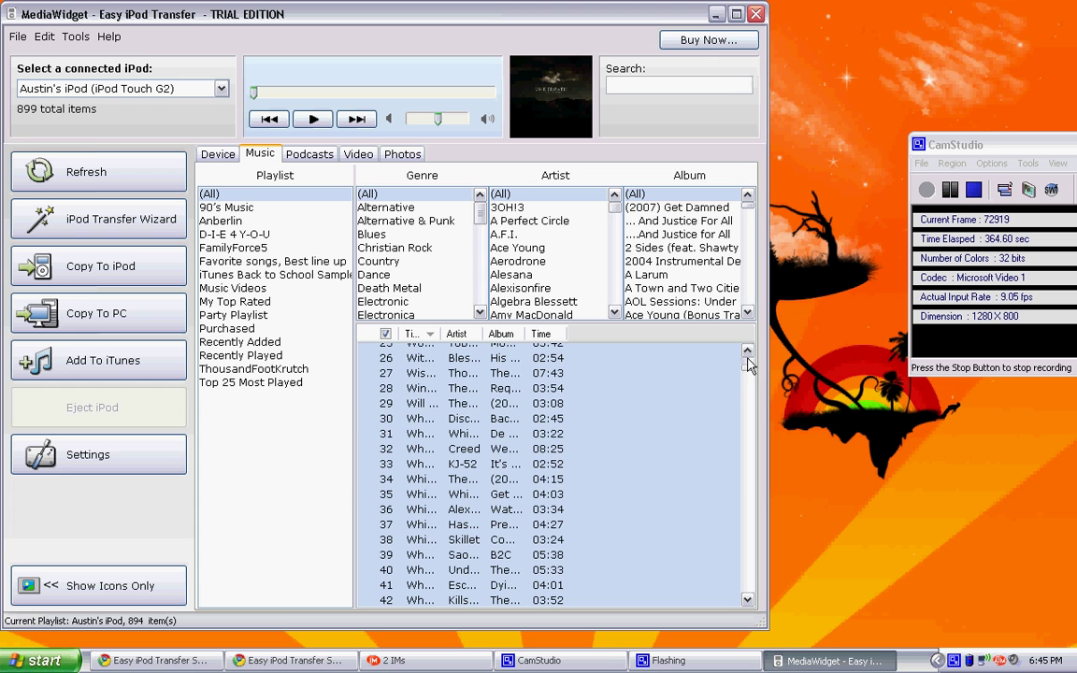
scroll(748, 365, "up", 8)
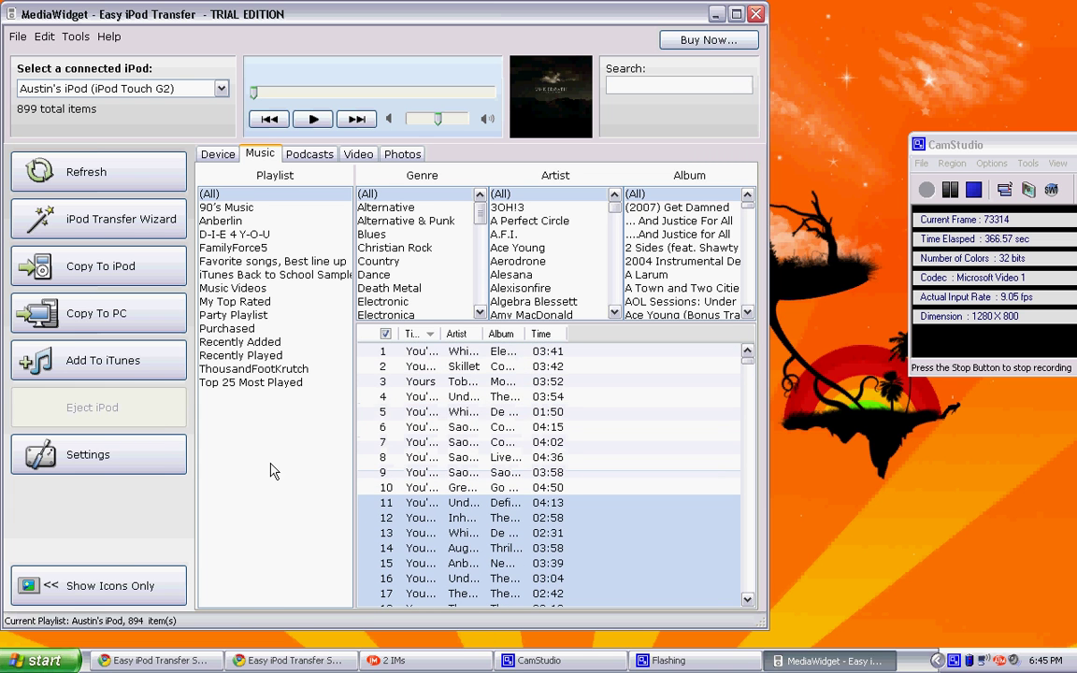
left_click(44, 661)
left_click(216, 378)
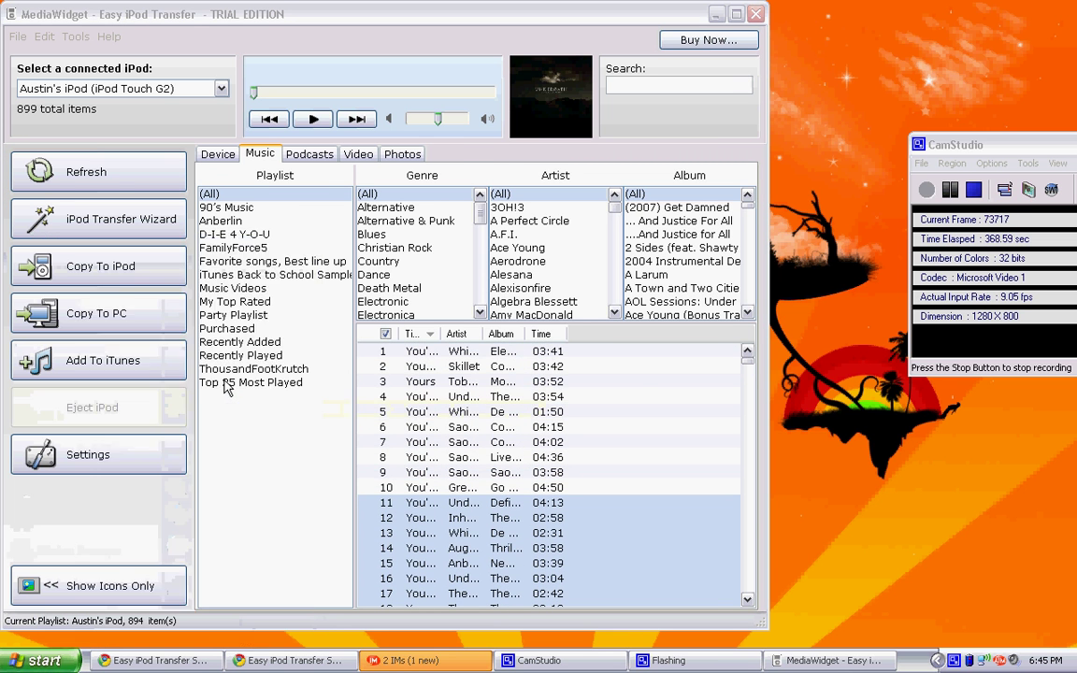
double_click(245, 217)
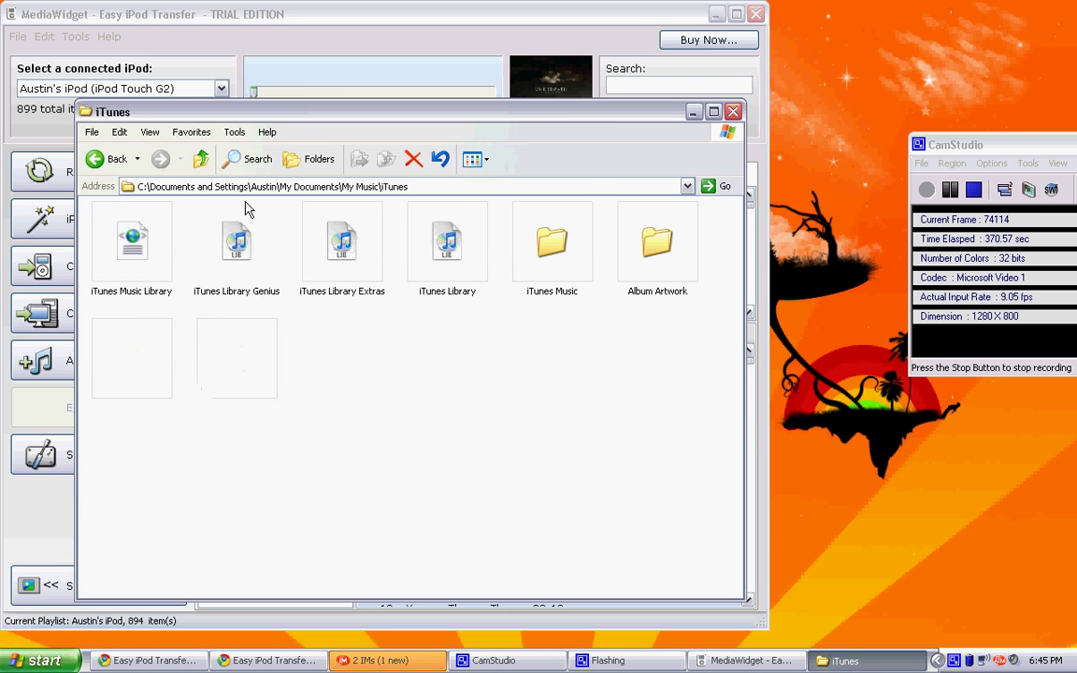
double_click(550, 247)
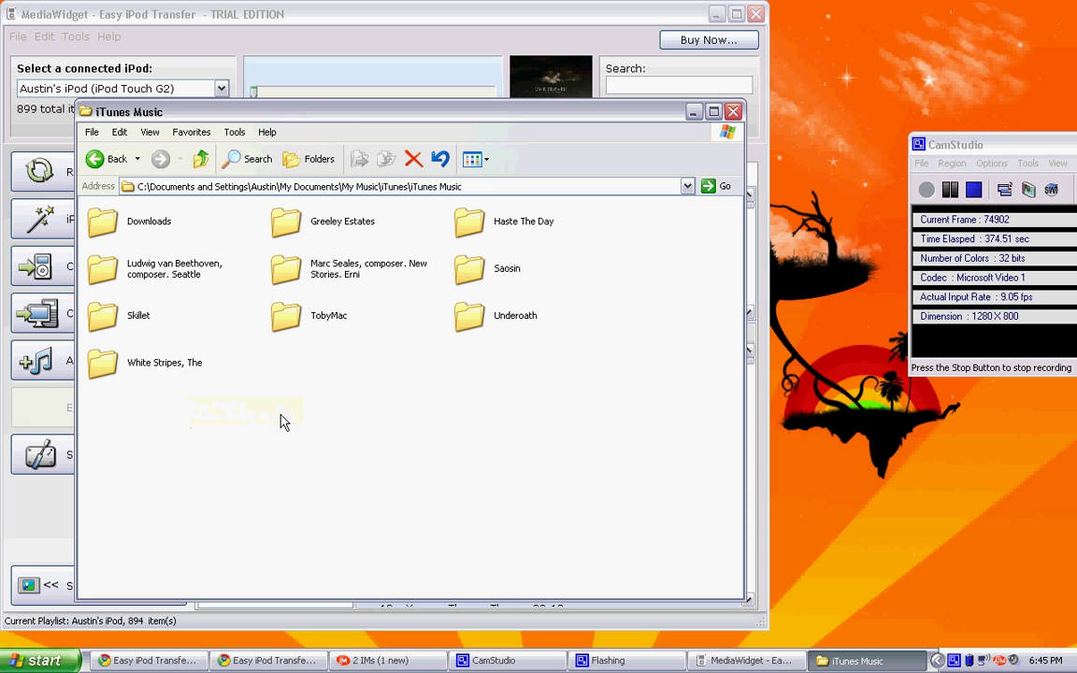
left_click(735, 112)
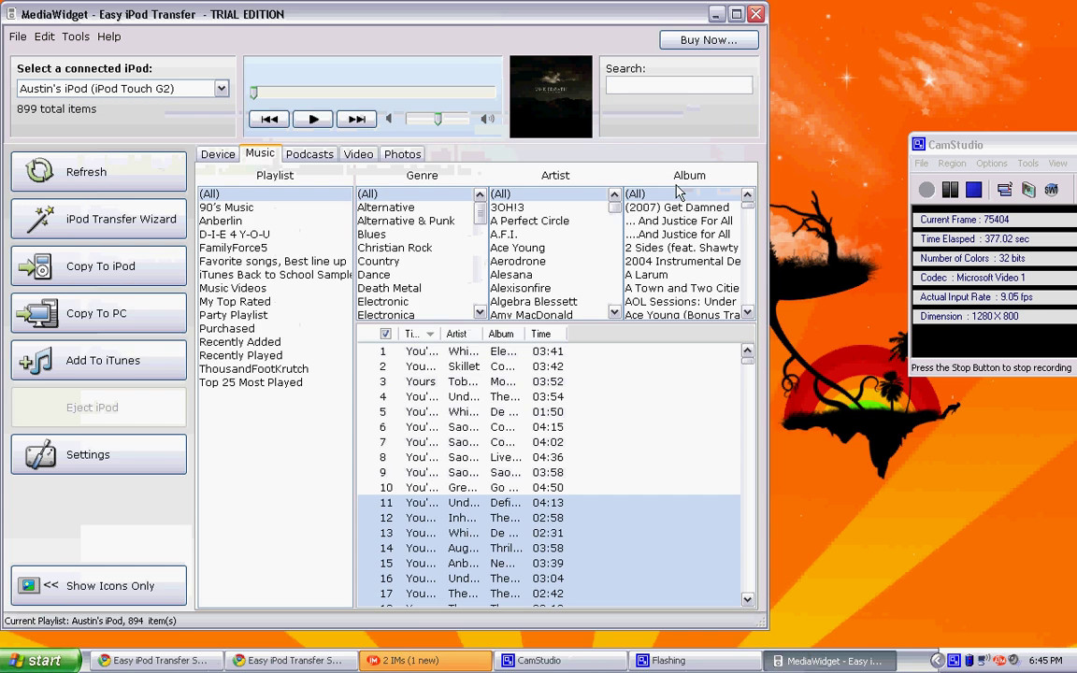
Scroll the song list down three rows, then return to the MediaWidget product page in Chrome
left_click(747, 599)
left_click(747, 600)
left_click(747, 599)
left_click(747, 599)
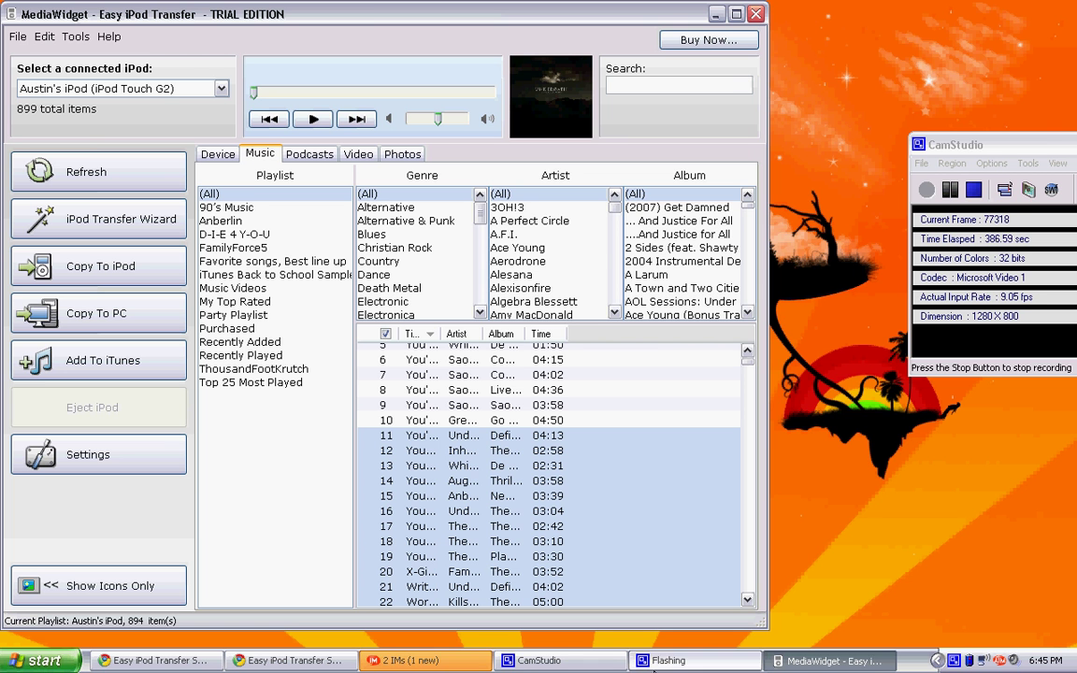
left_click(287, 661)
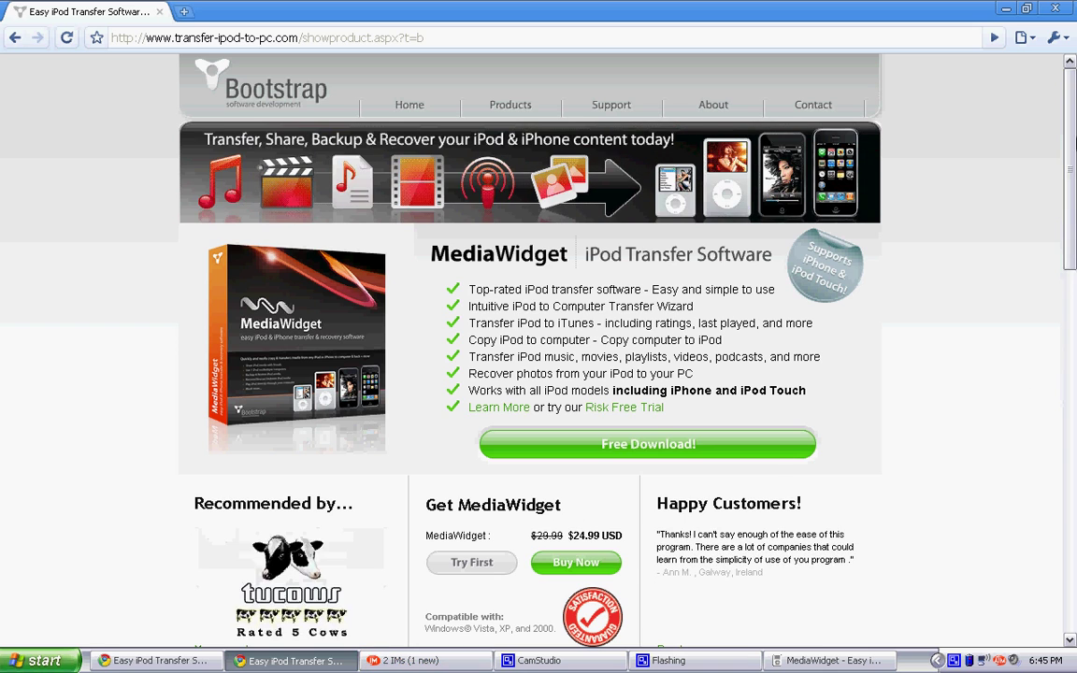
scroll(1048, 362, "down", 3)
scroll(1073, 215, "down", 8)
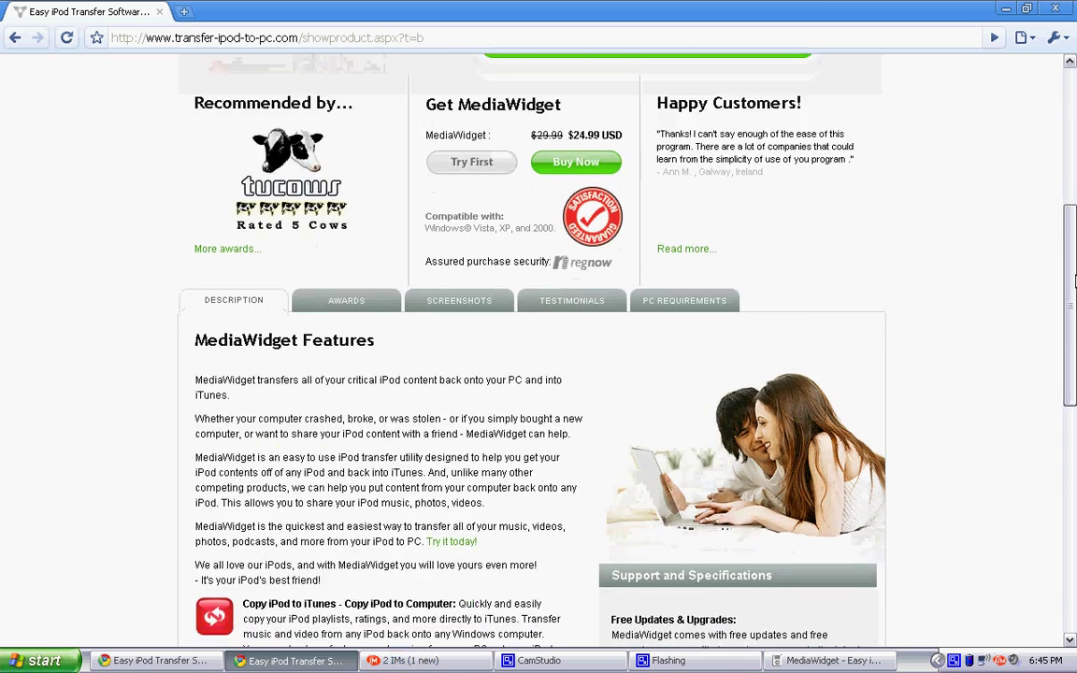
scroll(1075, 264, "up", 5)
left_click_drag(1074, 248, 1073, 131)
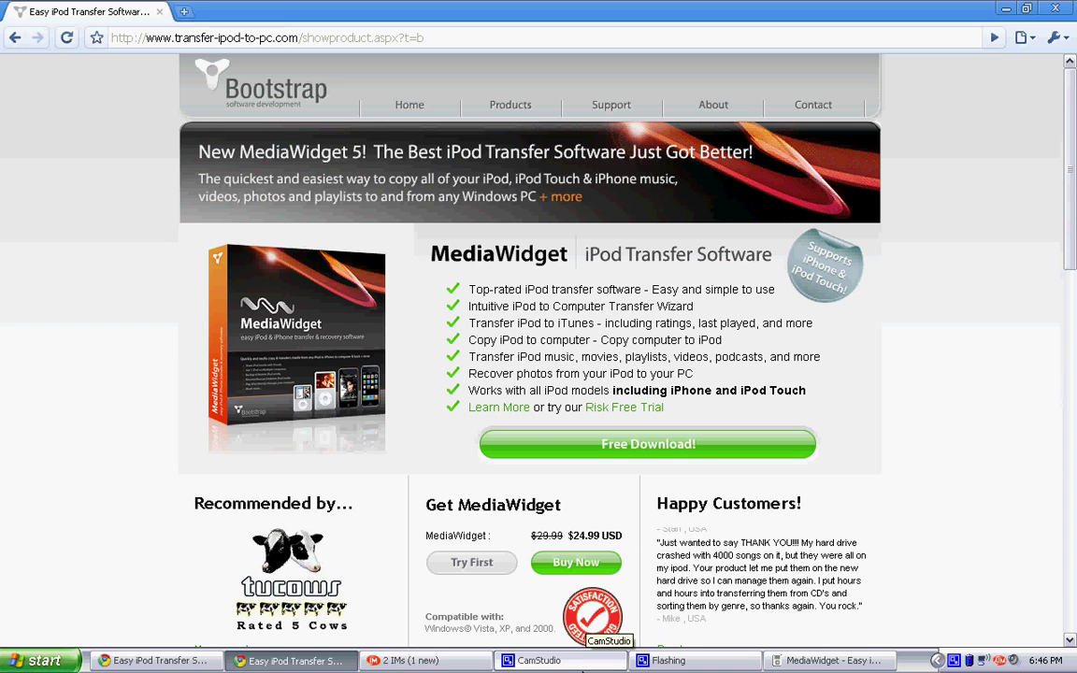
left_click(589, 660)
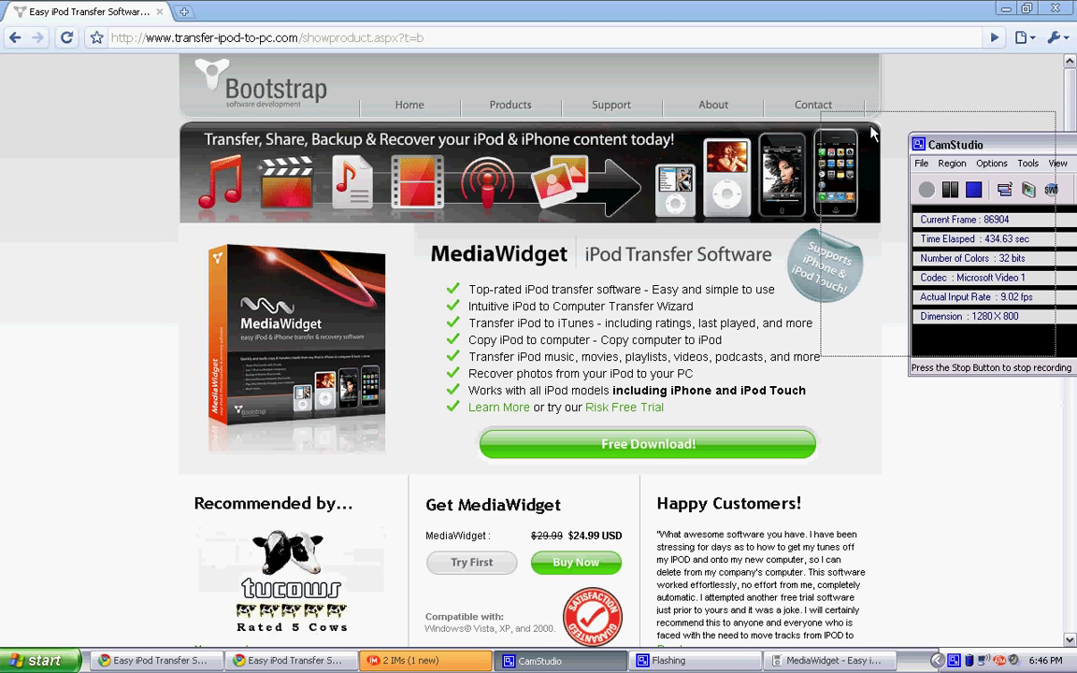
left_click_drag(958, 147, 819, 129)
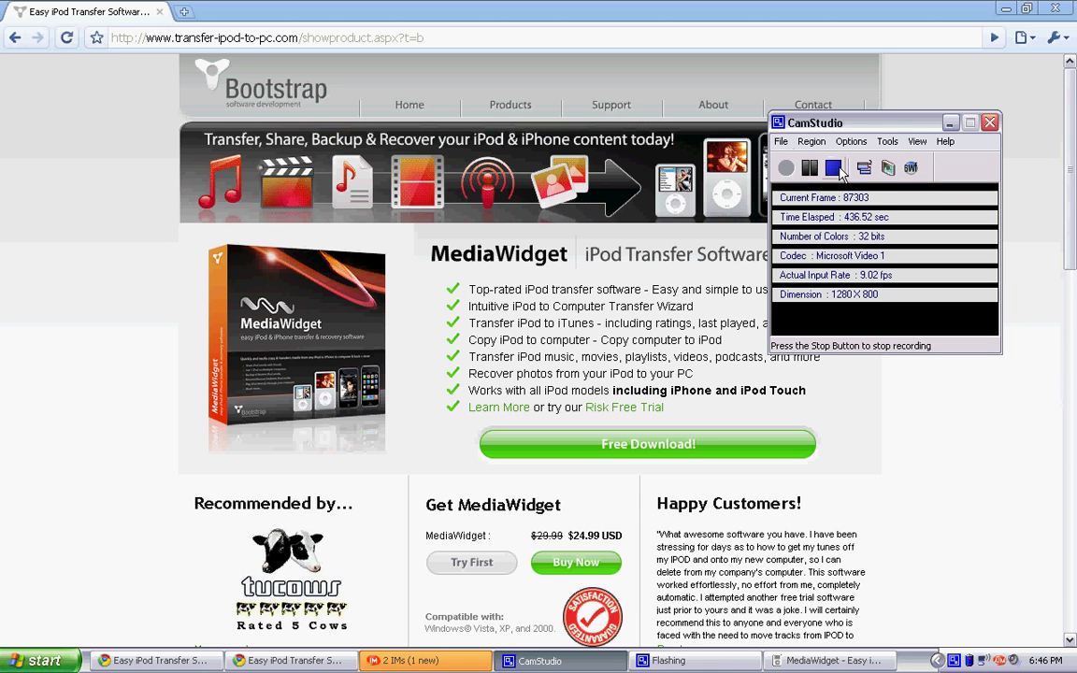